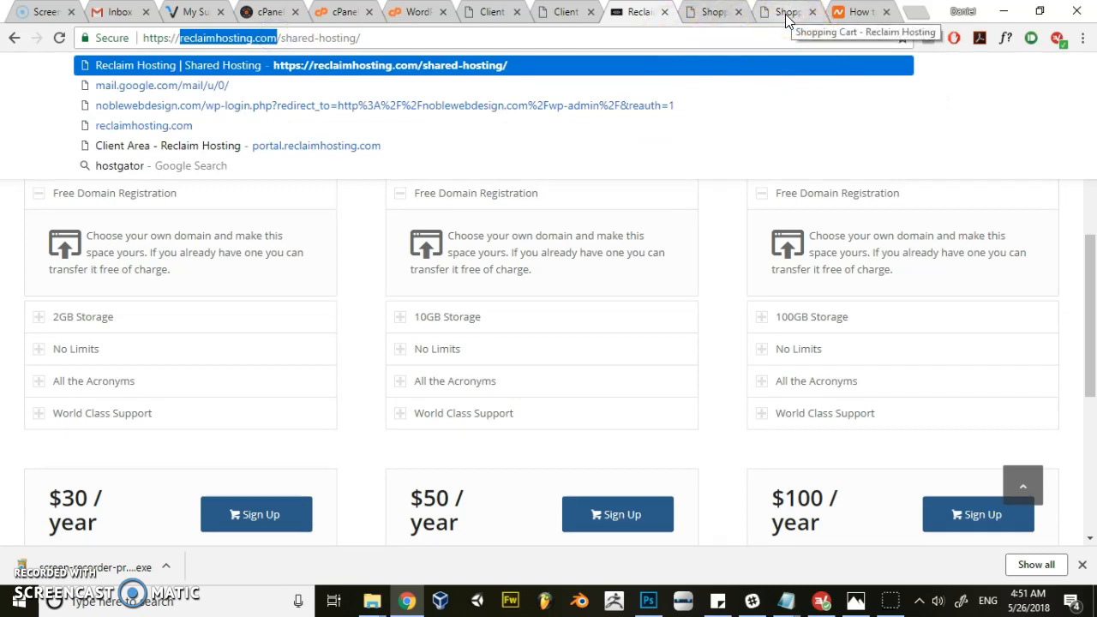
Switch to the Reclaim Hosting Register Domain page to check the cyberglo domain.
left_click(787, 23)
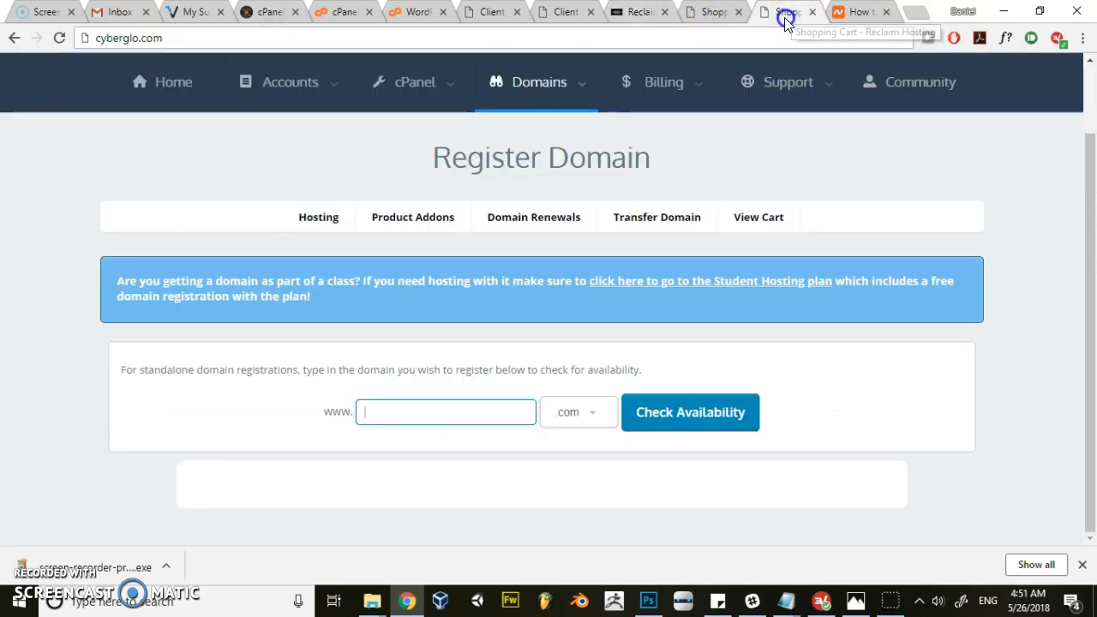
Begin entering cyberglo as the domain, then switch to the Namecheap GoDaddy transfer article.
left_click(402, 407)
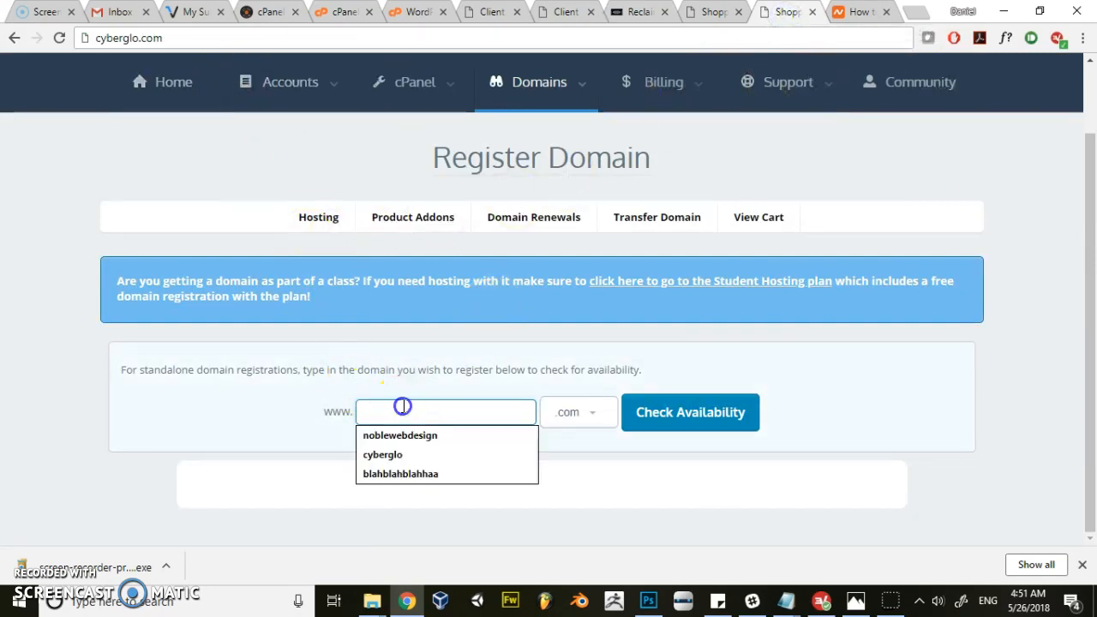
type("cyberglo")
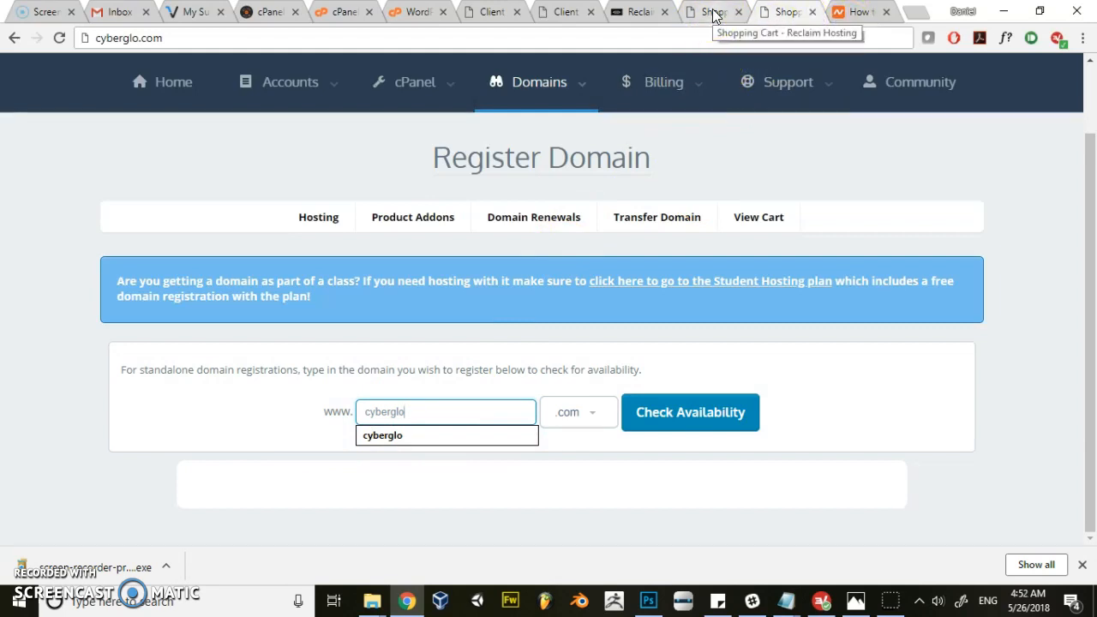
left_click(861, 12)
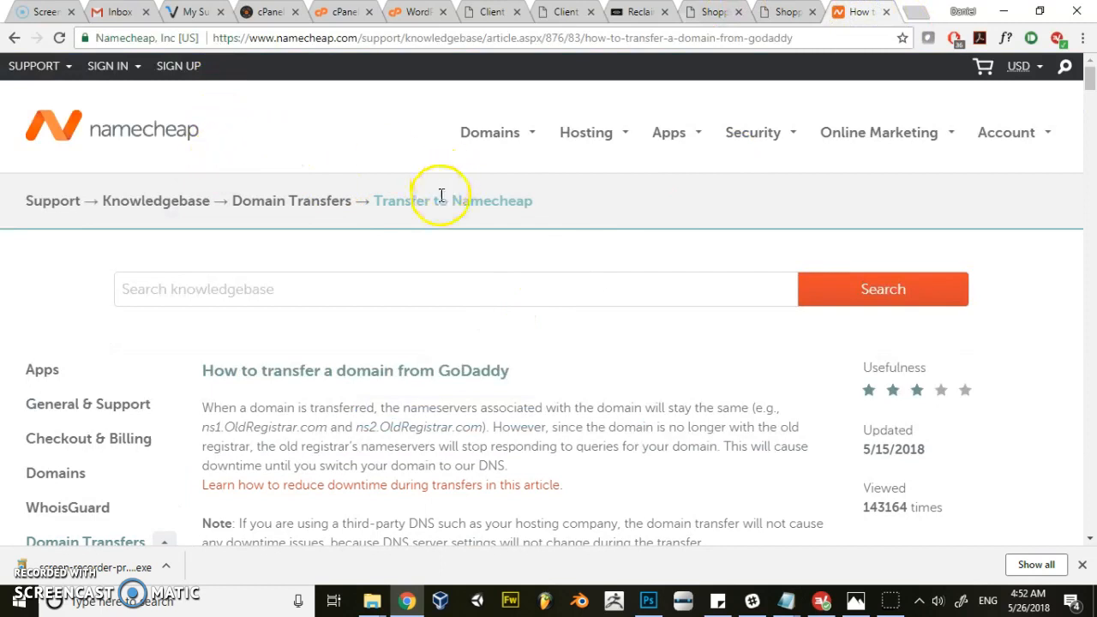
Scroll through the GoDaddy transfer article's domain unlock instructions.
scroll(440, 197, "down", 2)
scroll(478, 192, "down", 5)
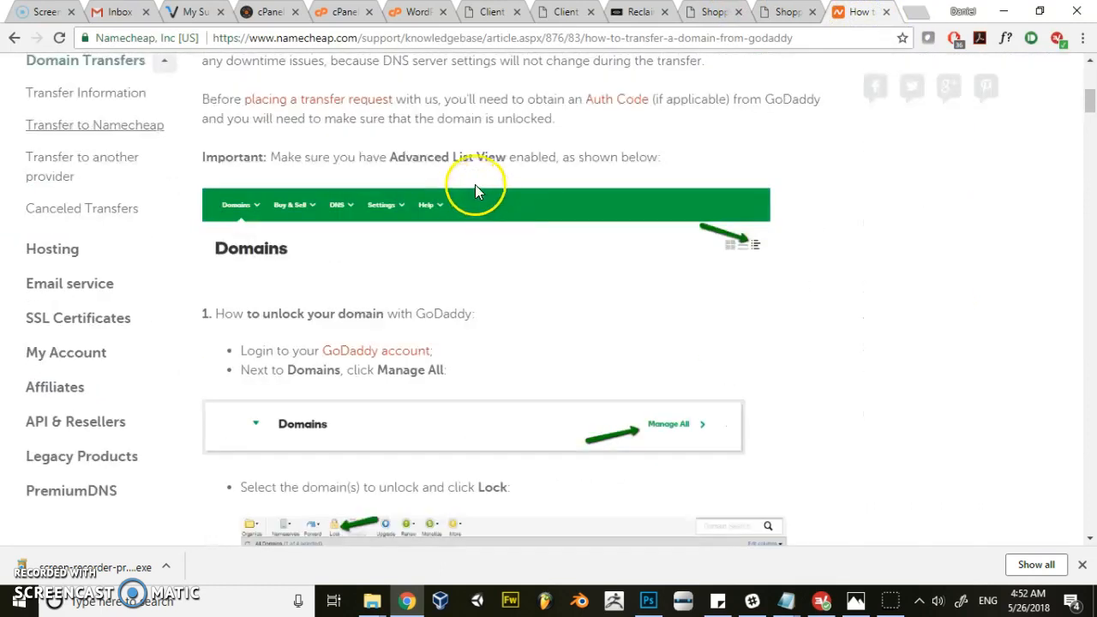
mouse_move(1091, 103)
left_mouse_down()
mouse_move(1091, 90)
mouse_move(1091, 105)
left_mouse_up()
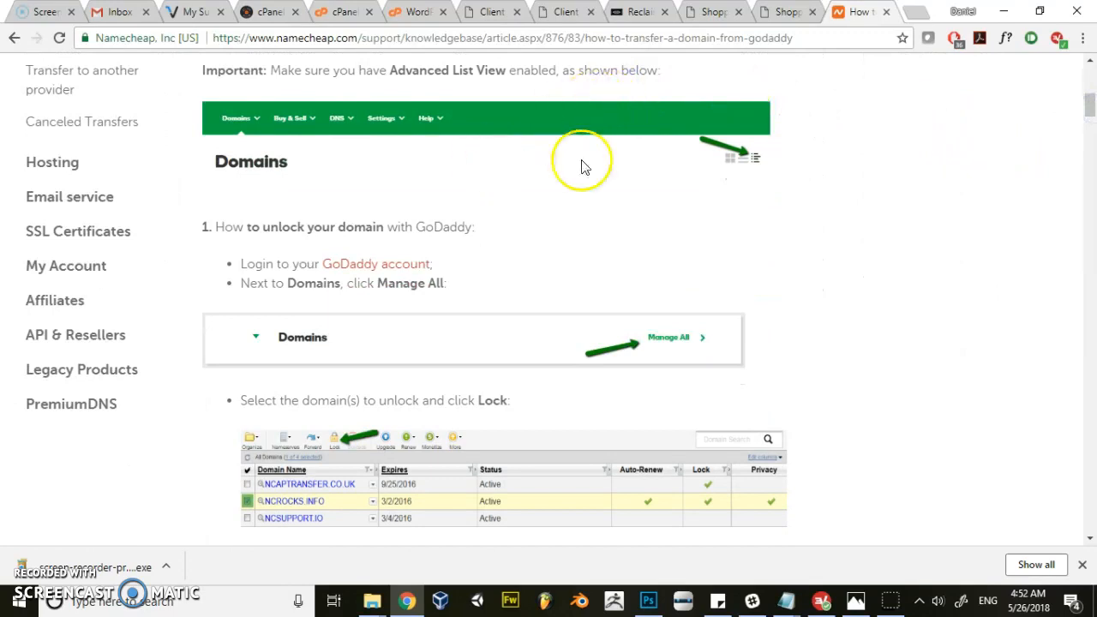
left_click_drag(1086, 108, 1086, 113)
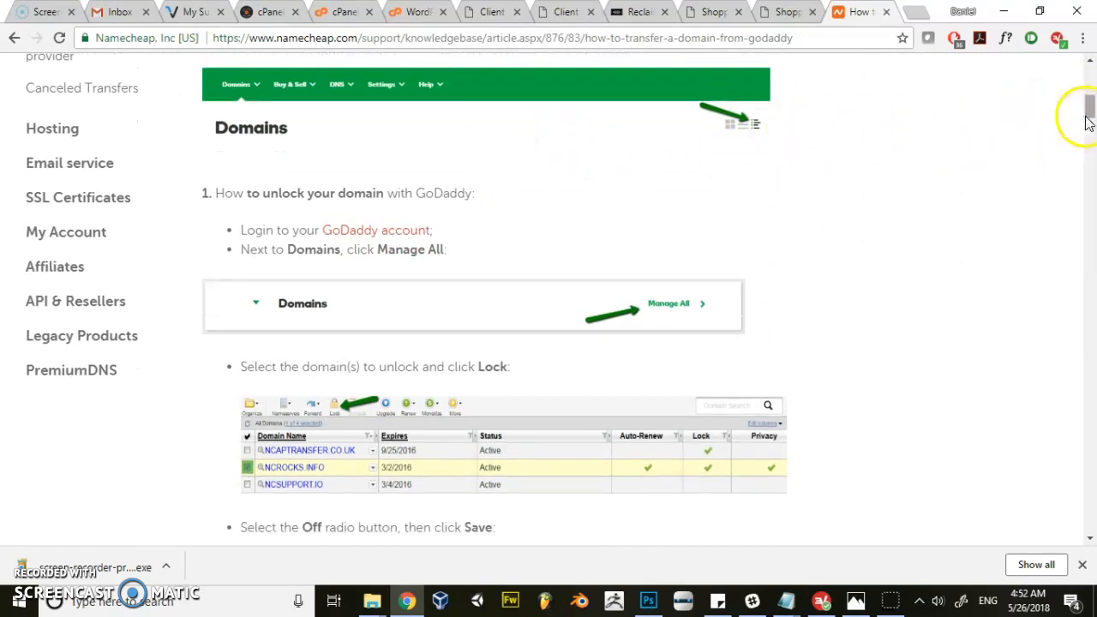
left_click_drag(1086, 116, 1086, 118)
left_click_drag(290, 157, 403, 157)
Read the Auth Code and privacy removal sections, then return to the Register Domain page.
scroll(420, 163, "down", 1)
scroll(441, 168, "down", 3)
left_click_drag(255, 171, 543, 176)
scroll(541, 187, "down", 1)
scroll(540, 197, "down", 6)
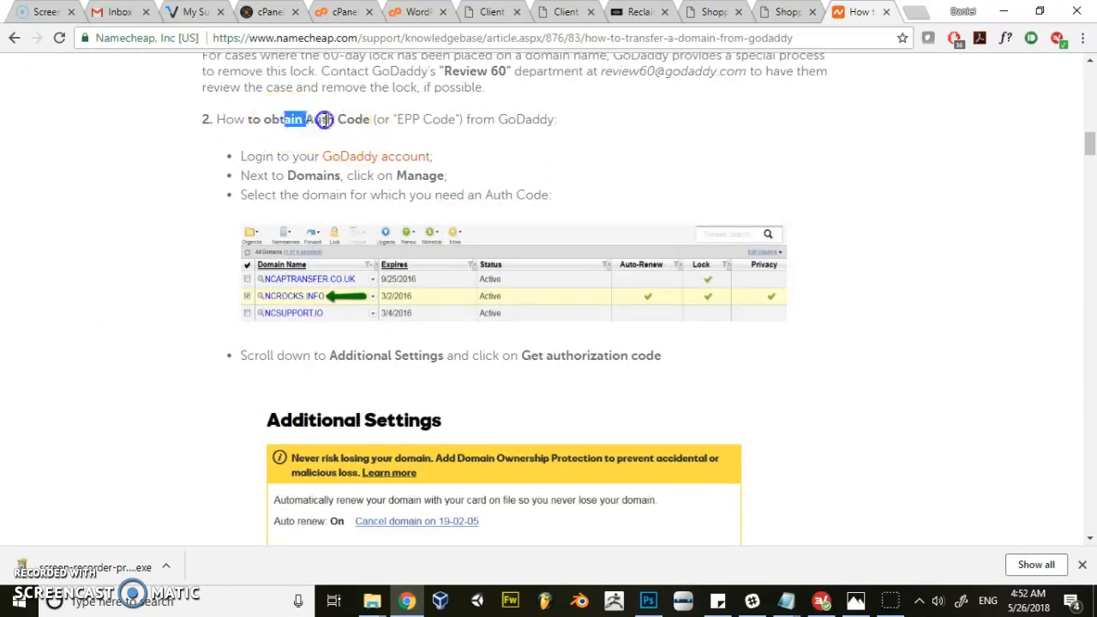
scroll(427, 187, "down", 1)
scroll(431, 194, "down", 4)
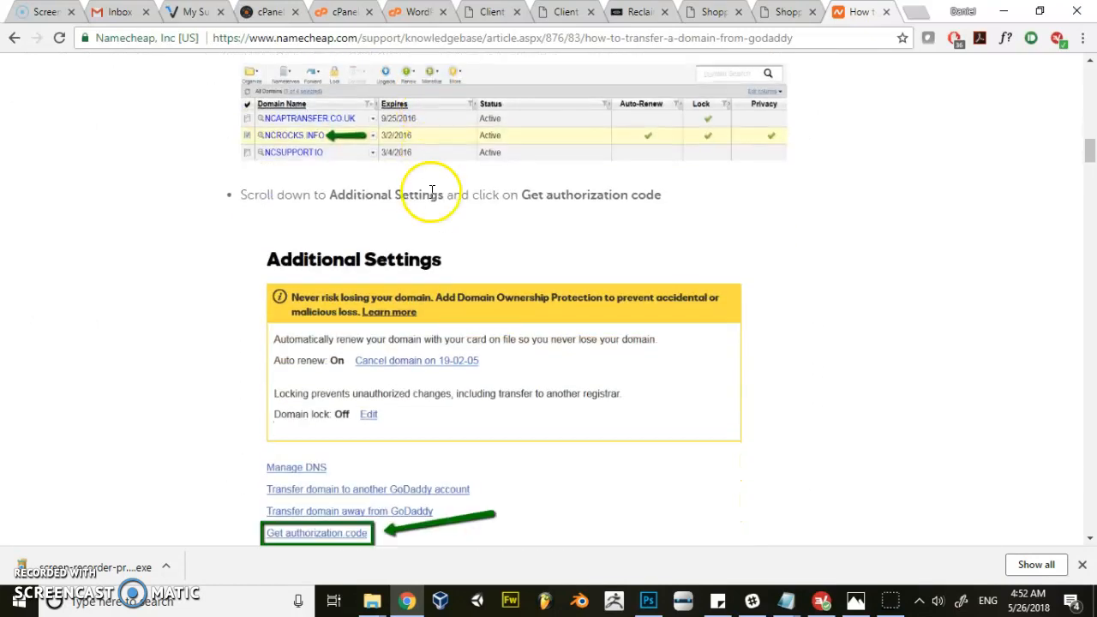
scroll(381, 264, "down", 3)
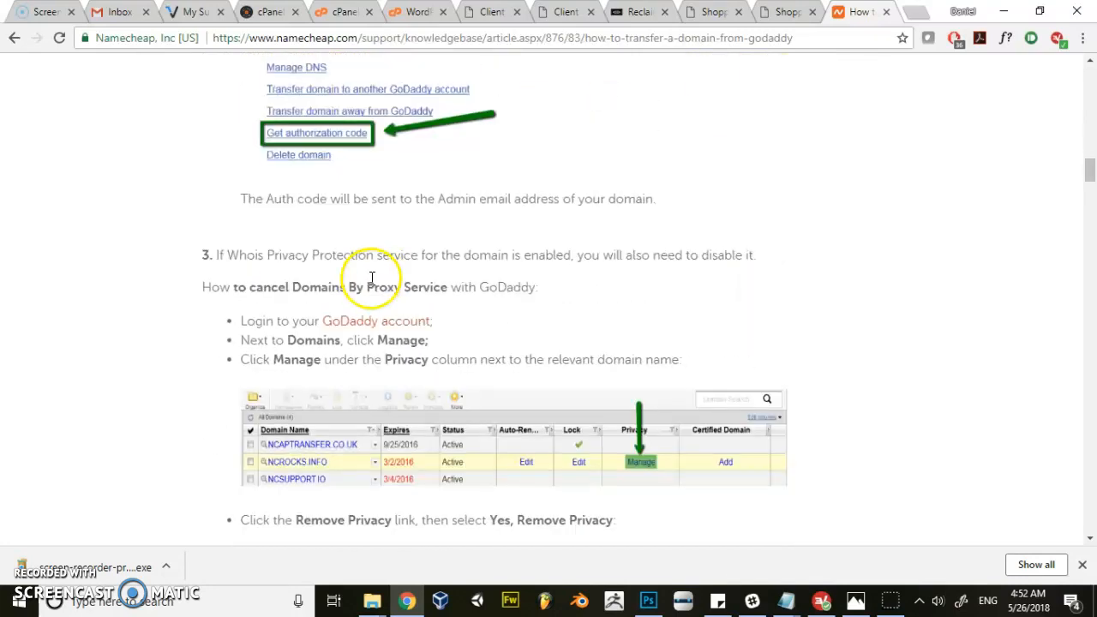
left_click(781, 14)
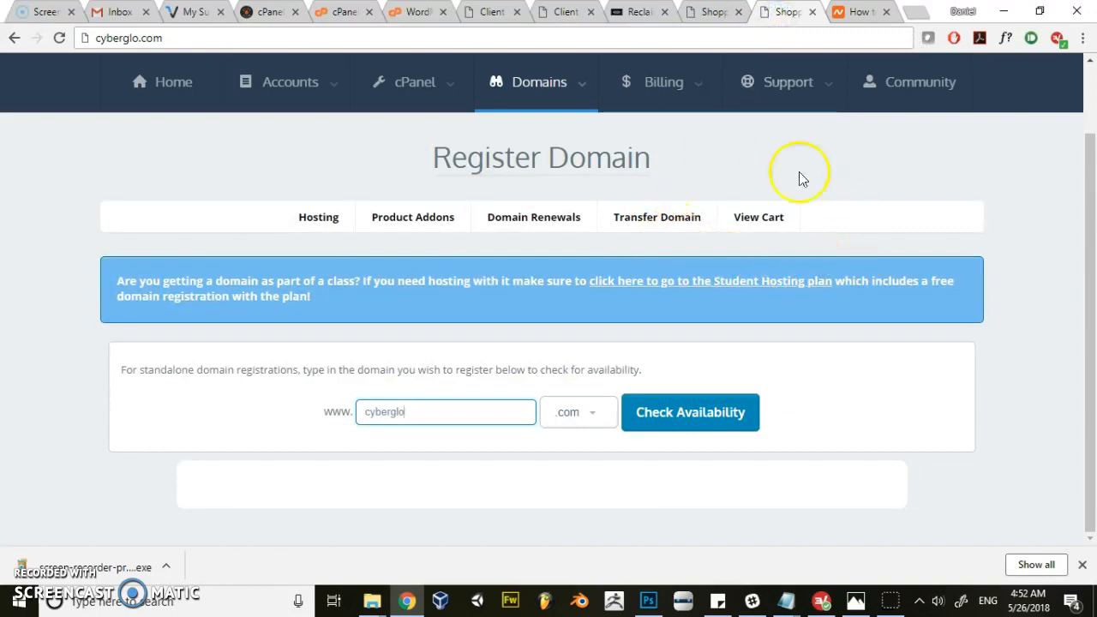
left_click(579, 89)
left_click(561, 227)
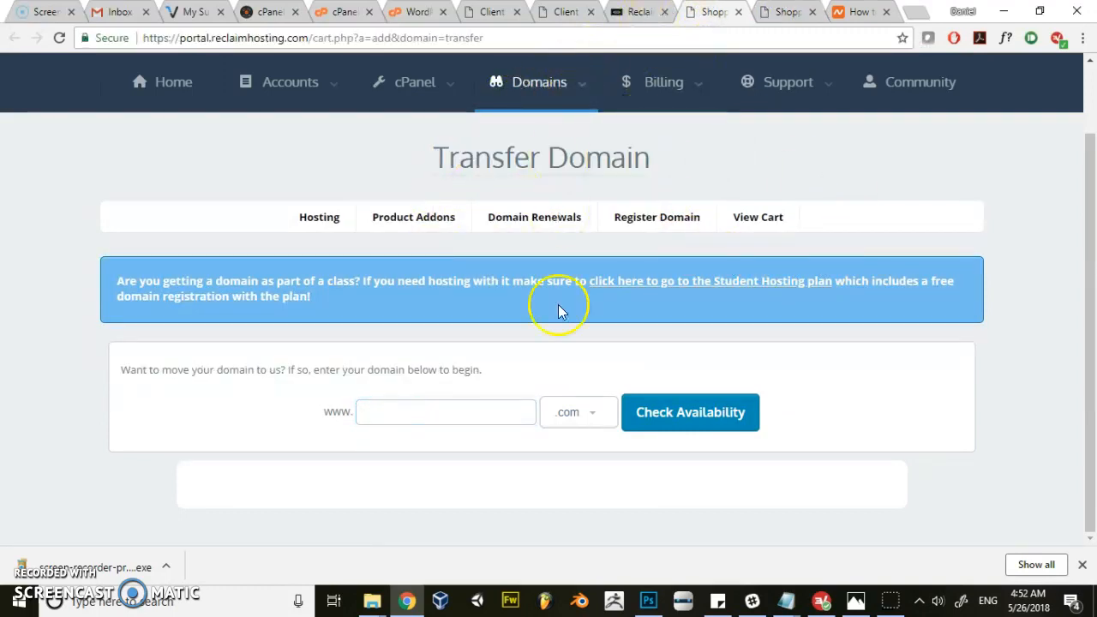
left_click(365, 415)
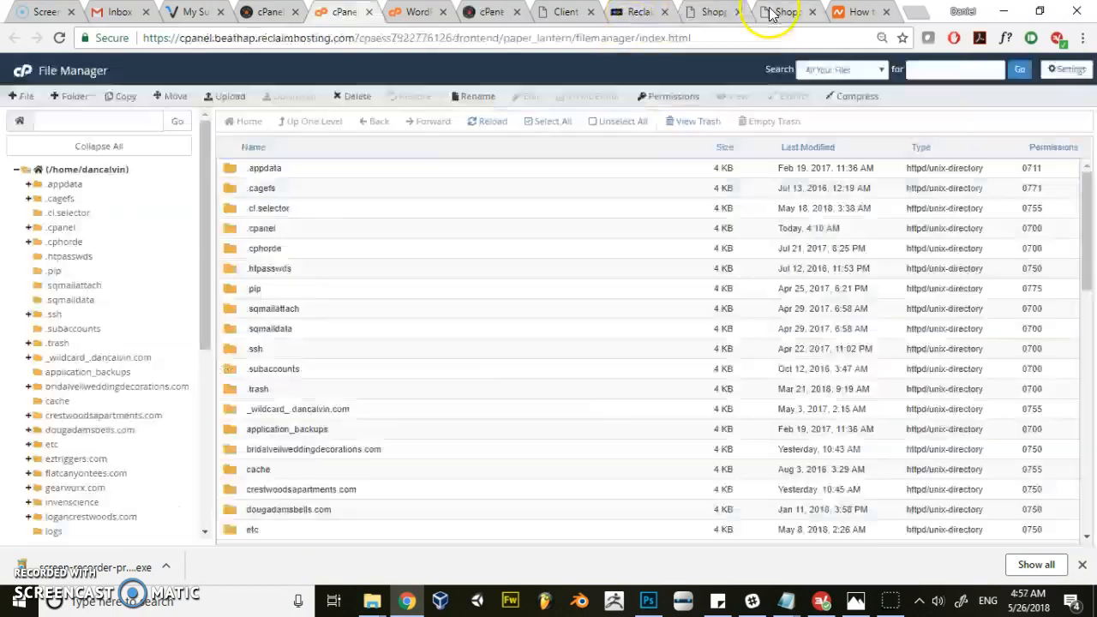
left_click(770, 14)
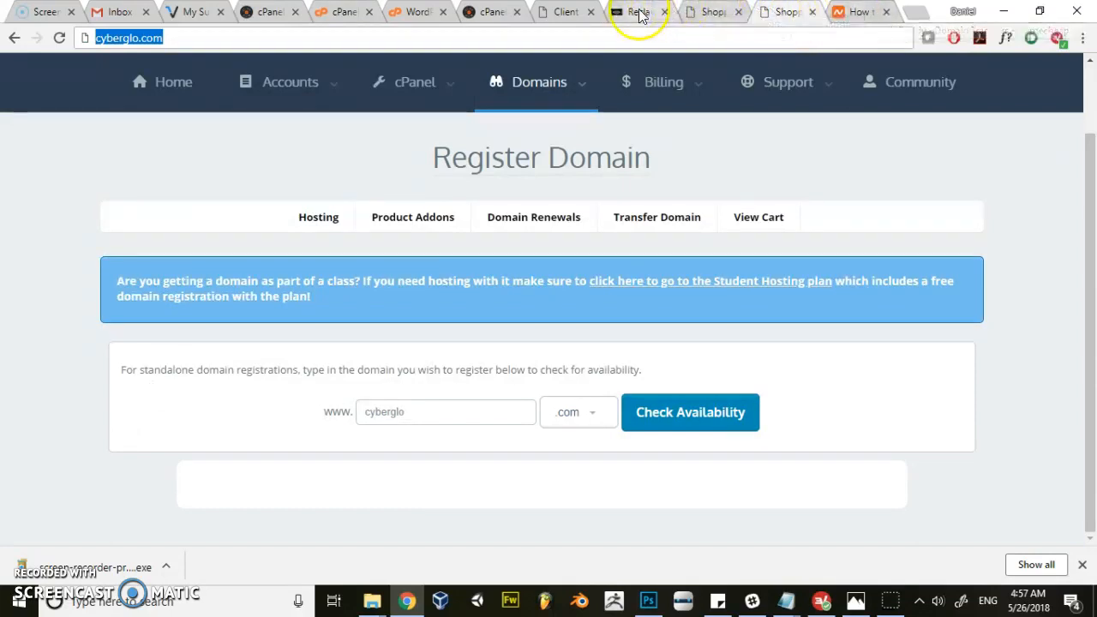
left_click(185, 39)
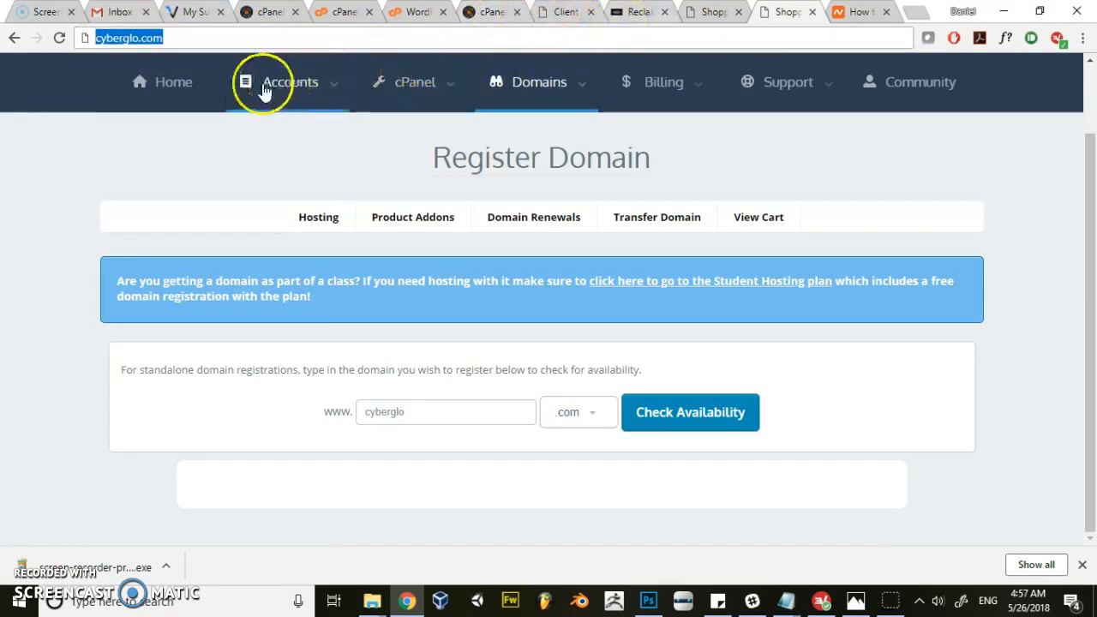
Switch to the Reclaim Hosting shared hosting plans page.
left_click(639, 13)
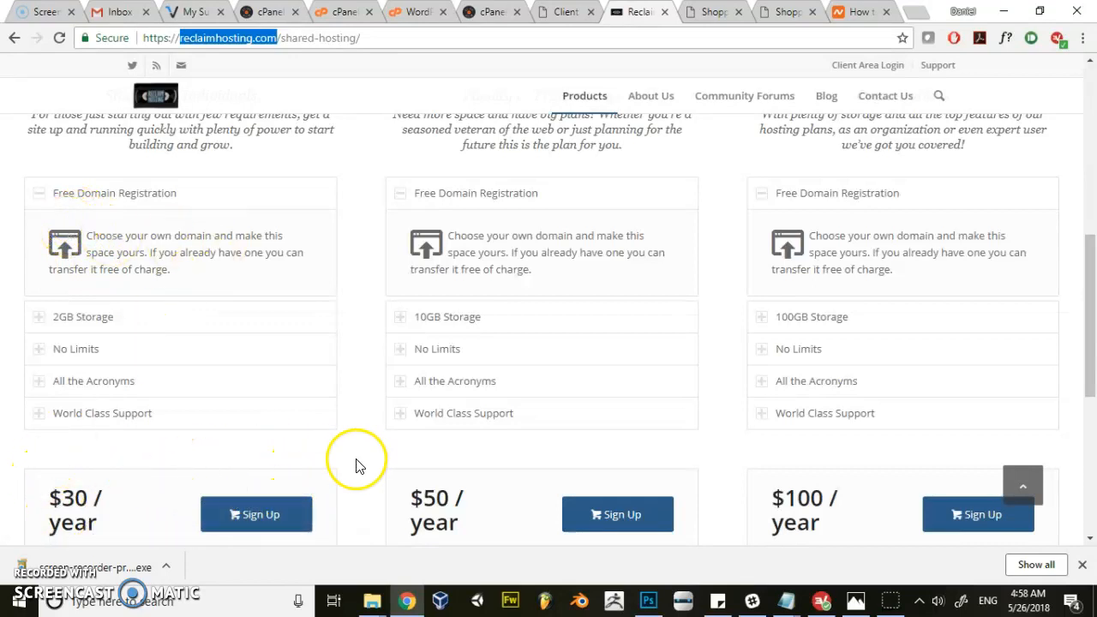
Glance over the plans page, then go via the Client Area to the cPanel dashboard.
scroll(338, 463, "down", 1)
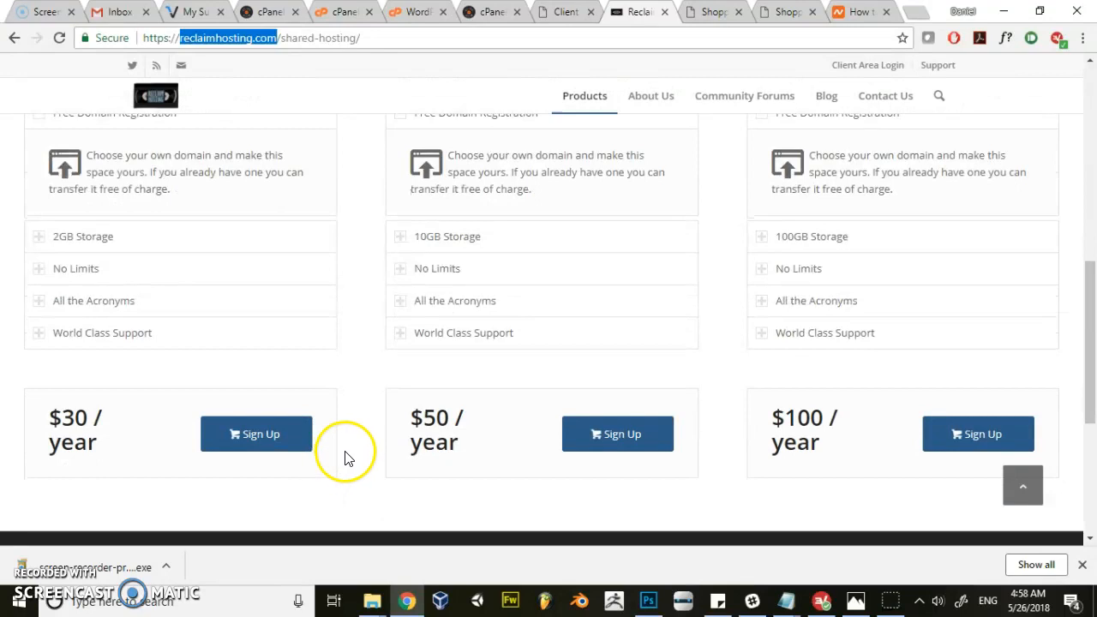
scroll(214, 420, "up", 1)
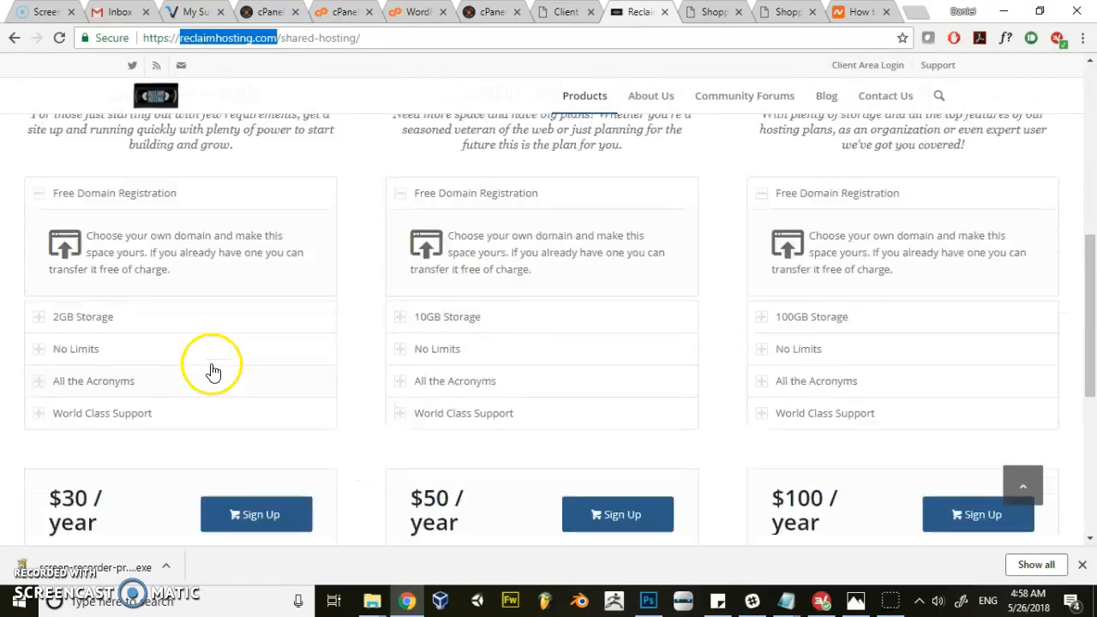
left_click(563, 11)
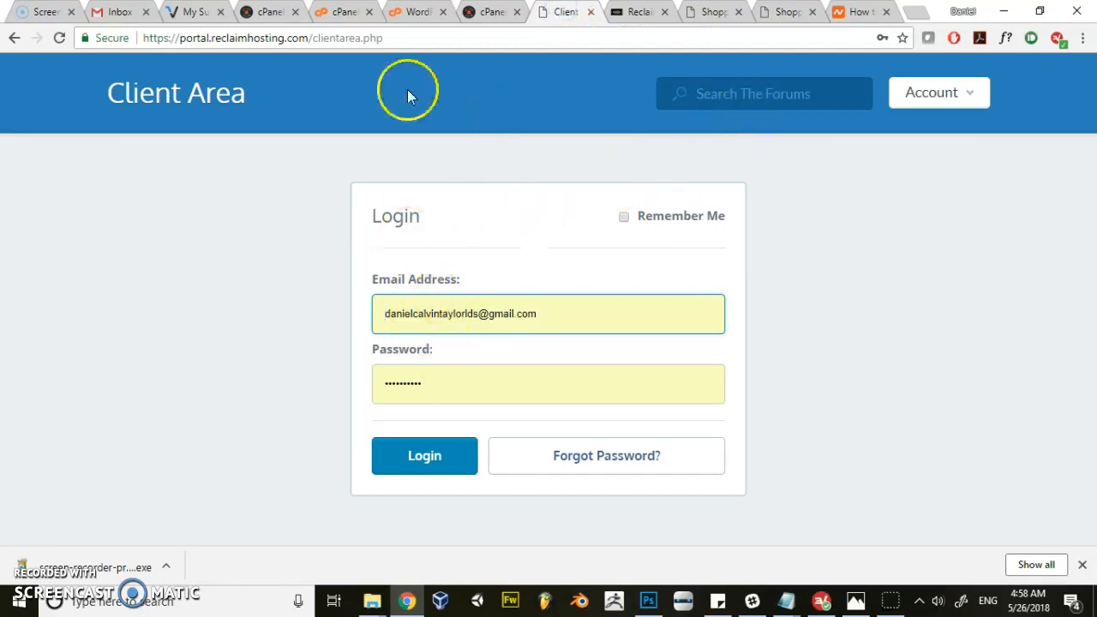
left_click(493, 11)
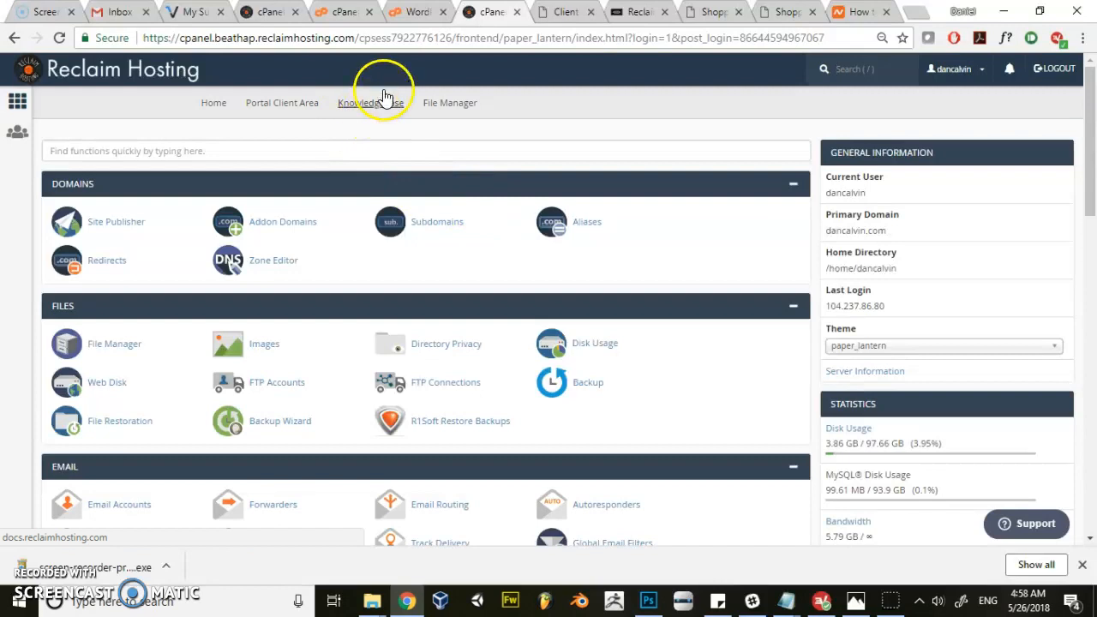
Browse the home directory in File Manager and select the invensciene folder.
left_click(410, 15)
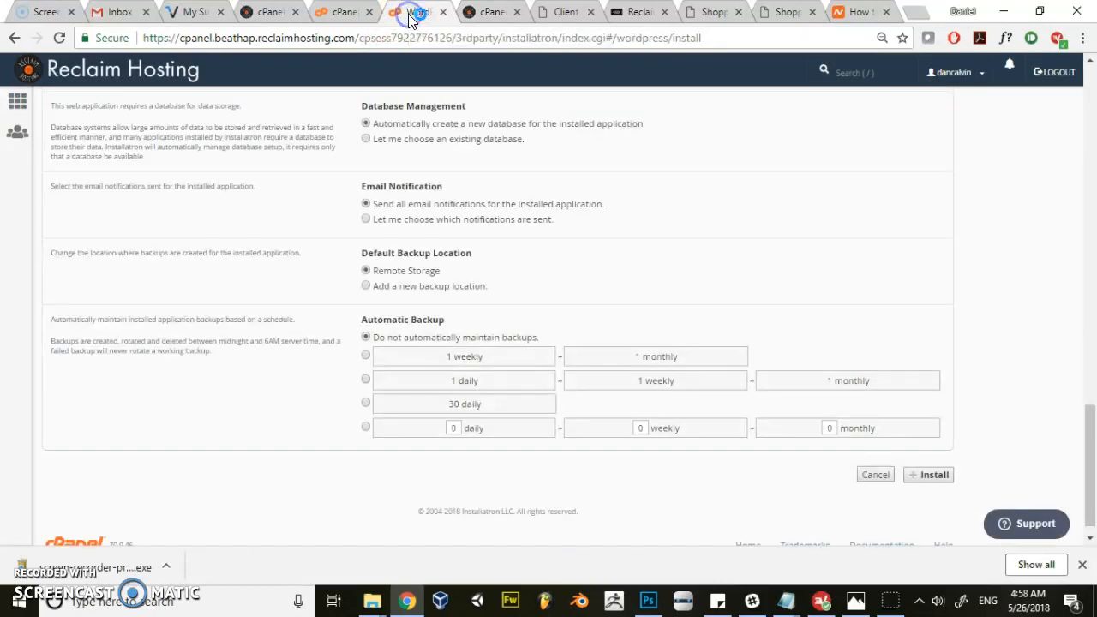
left_click(351, 15)
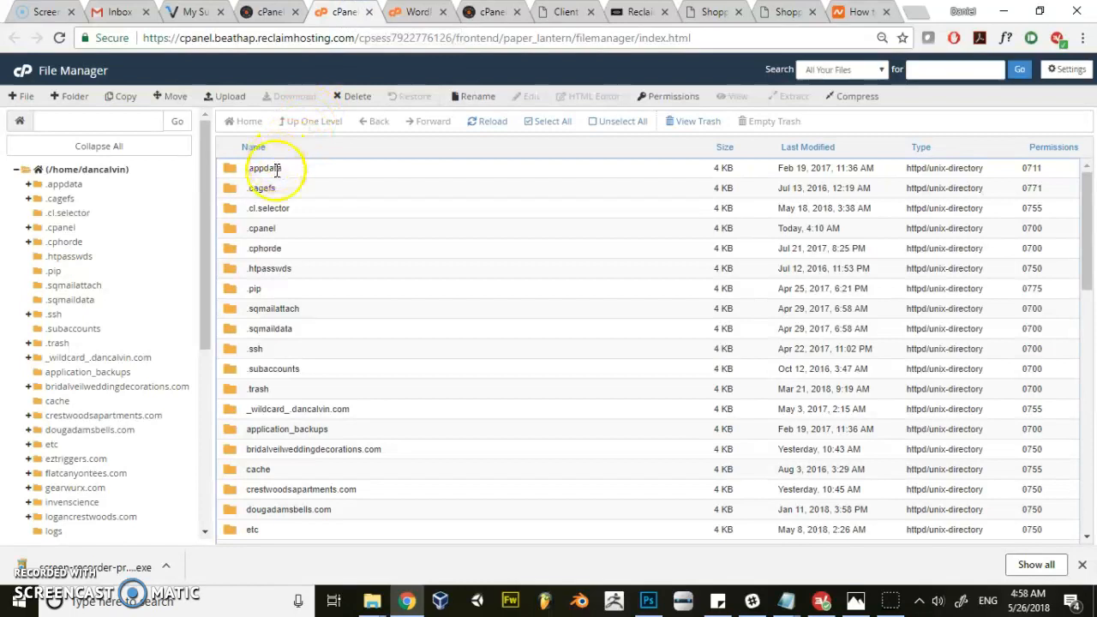
scroll(277, 215, "down", 7)
scroll(277, 245, "up", 6)
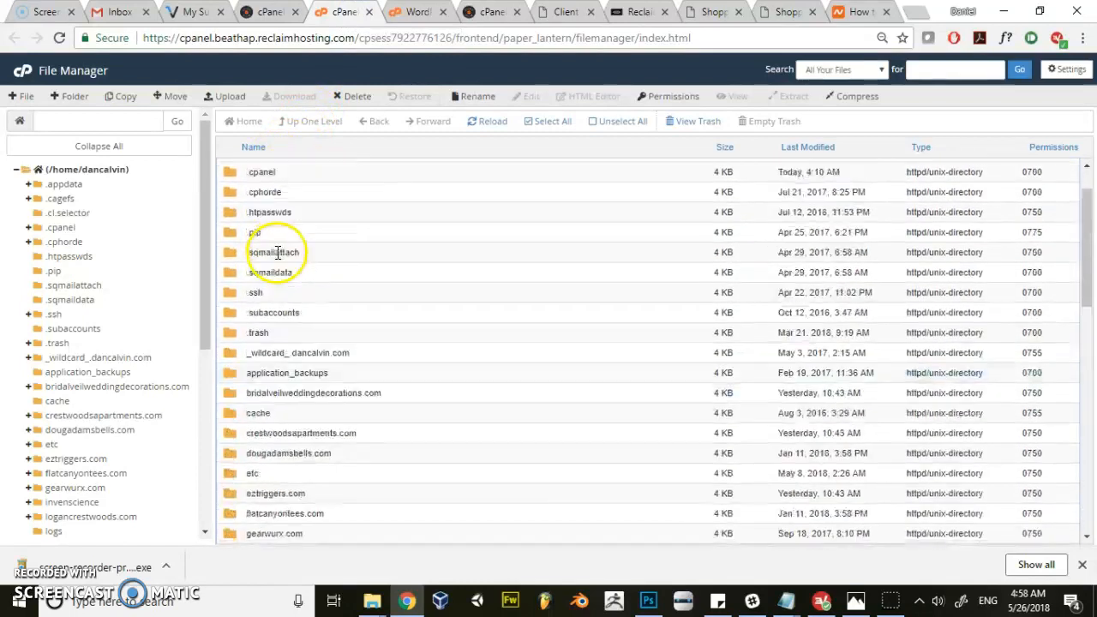
scroll(277, 252, "up", 1)
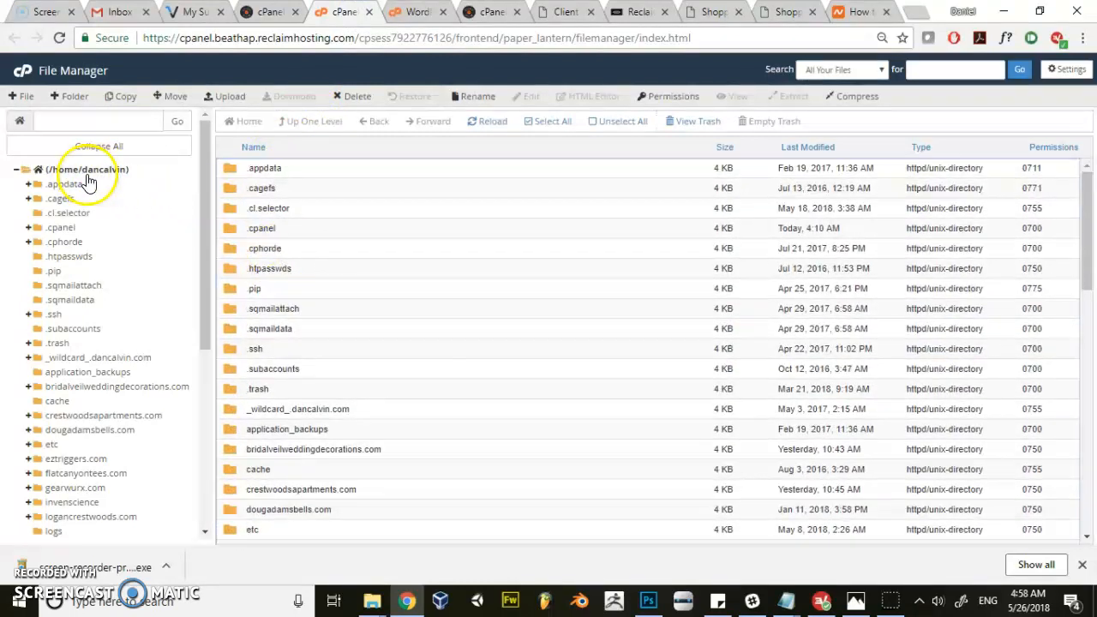
left_click(146, 172)
mouse_move(146, 169)
left_mouse_down()
mouse_move(126, 169)
mouse_move(140, 170)
left_mouse_up()
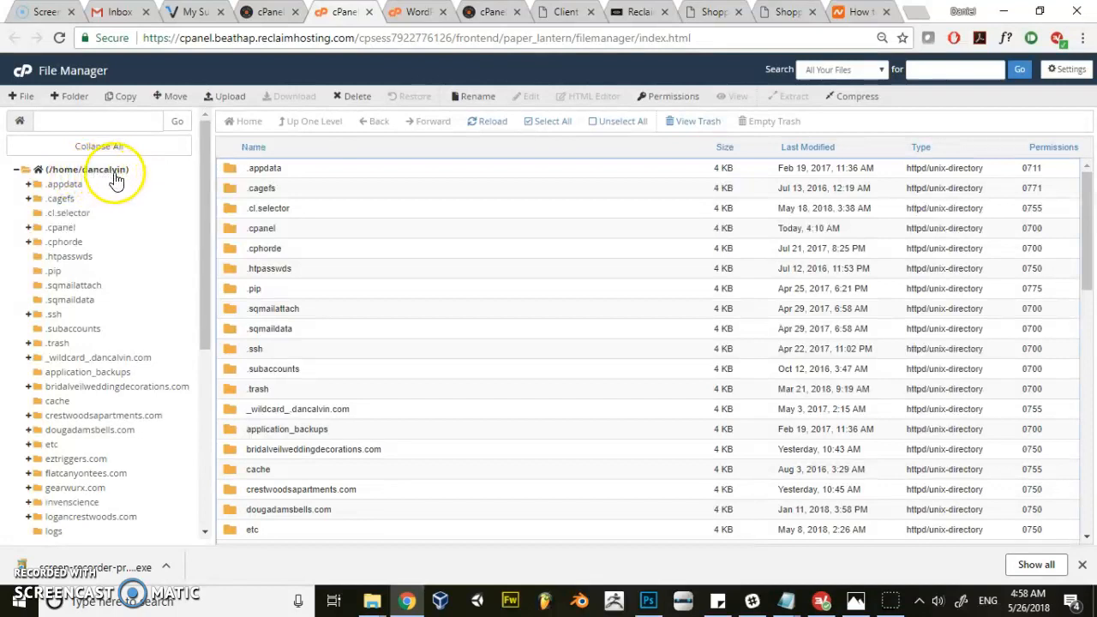
mouse_move(206, 183)
left_mouse_down()
mouse_move(206, 195)
mouse_move(206, 174)
left_mouse_up()
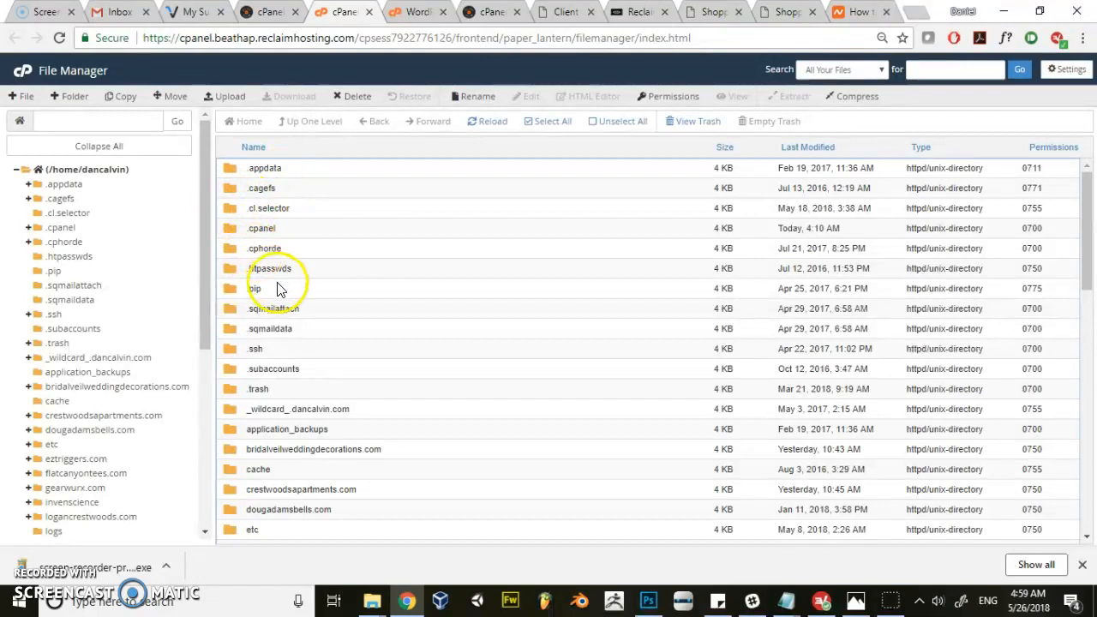
scroll(277, 288, "down", 1)
scroll(277, 288, "down", 2)
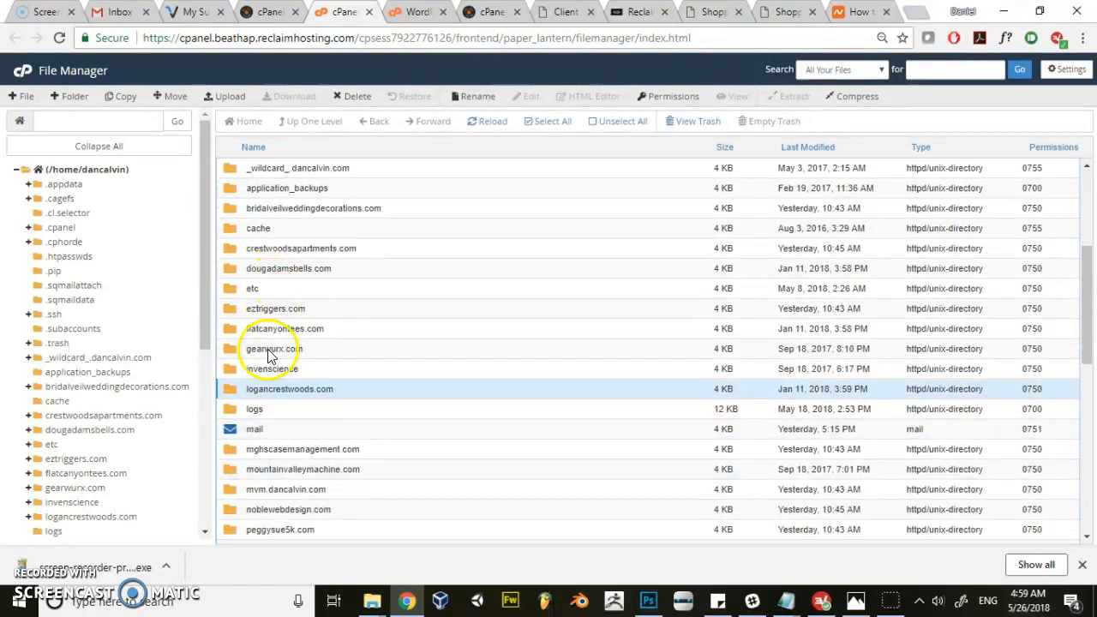
left_click(308, 369)
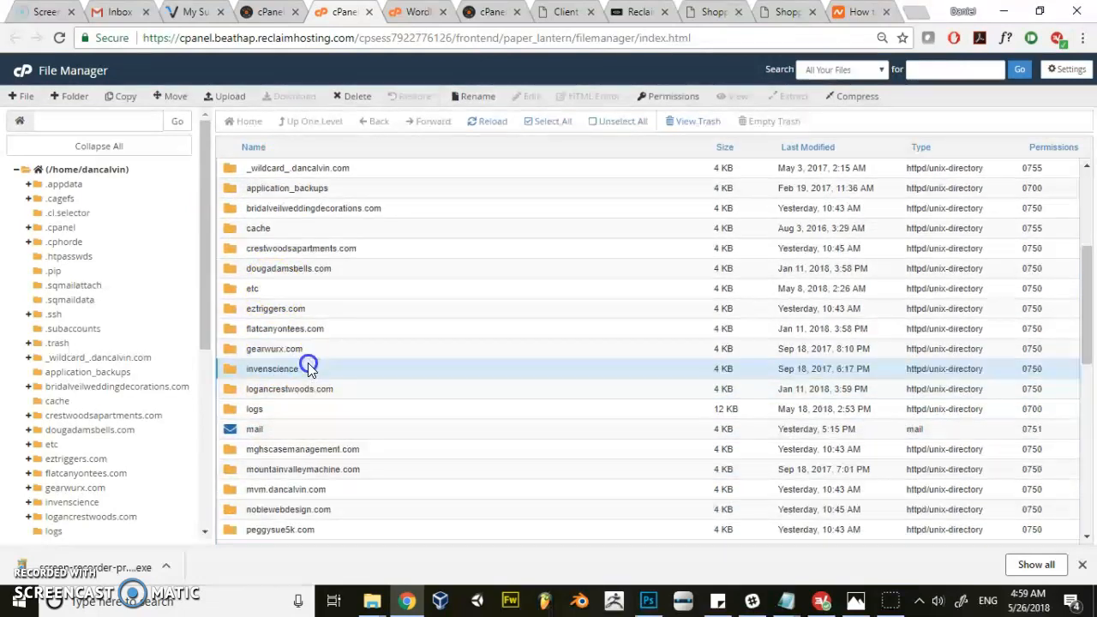
Return to the cPanel home page and head to Addon Domains.
left_click(414, 14)
left_click(490, 12)
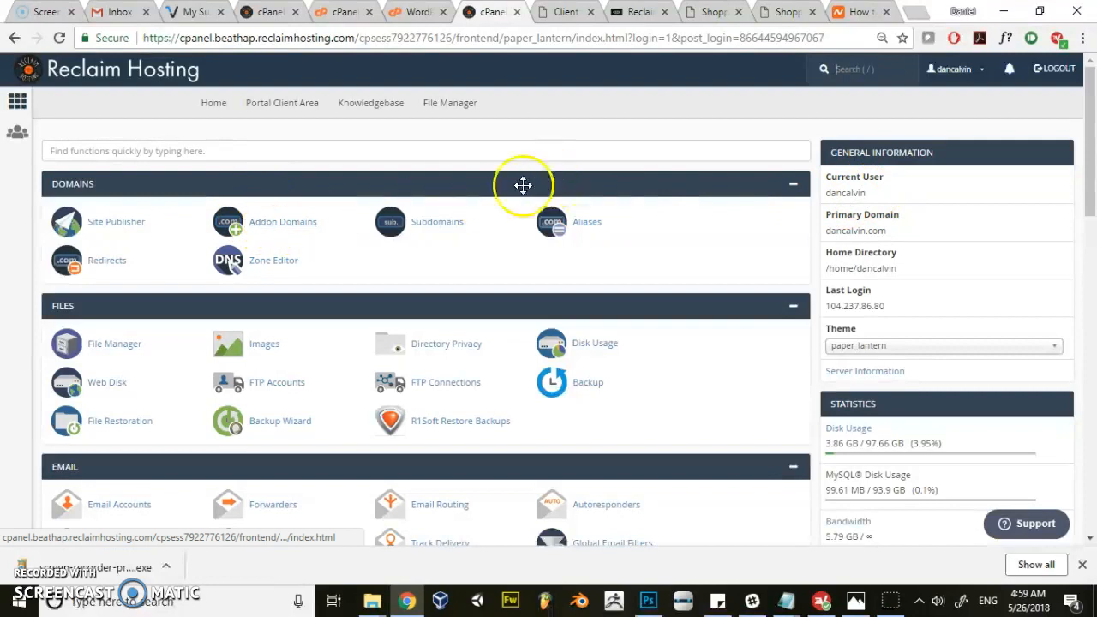
left_click(269, 233)
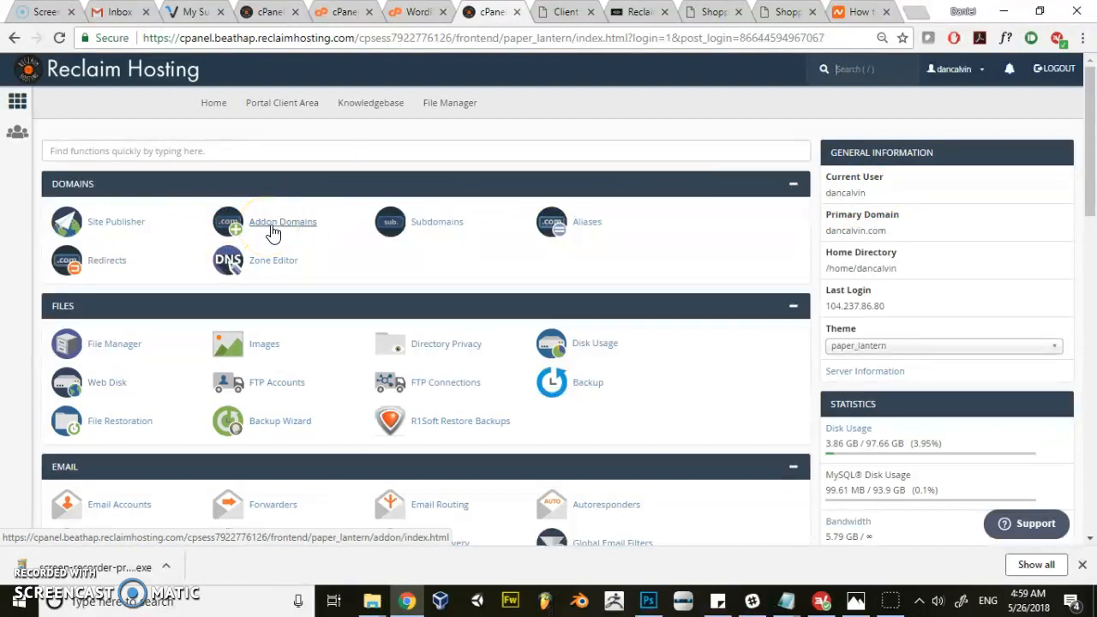
Add cyberglo.com as an addon domain with subdomain cyberglo and document root cyberglo.com.
left_click(273, 230)
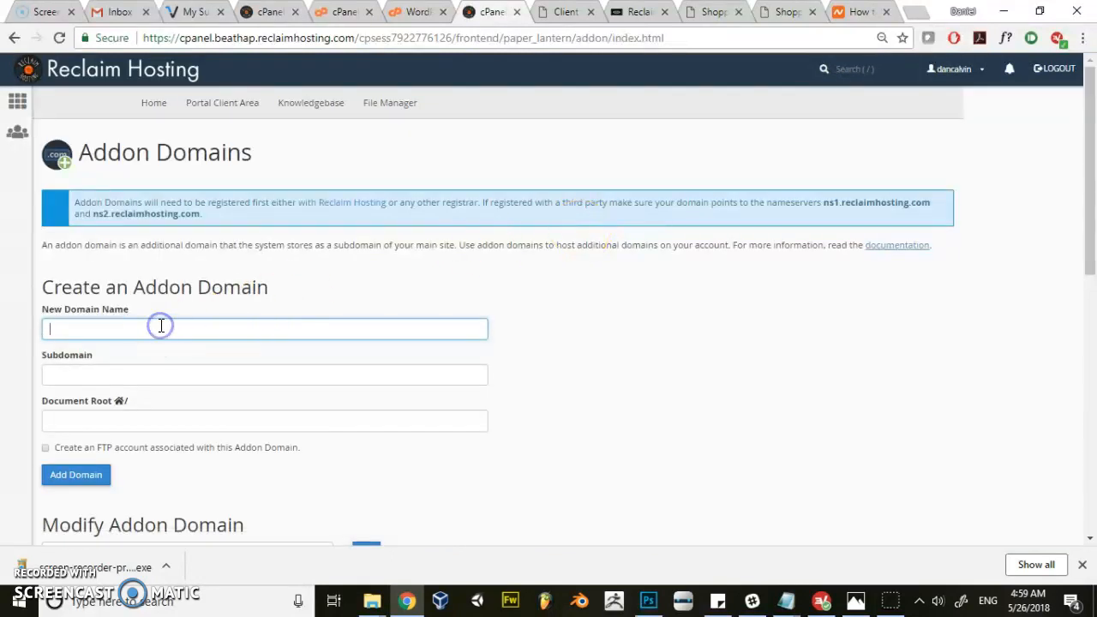
type("c")
type("o.com")
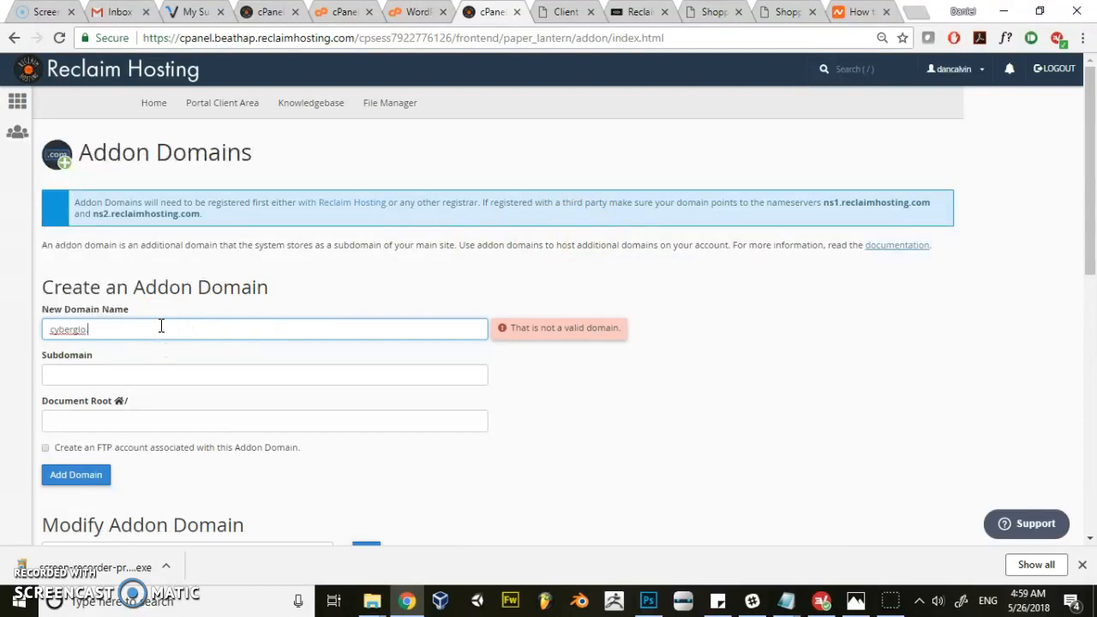
key("Tab")
key("Tab")
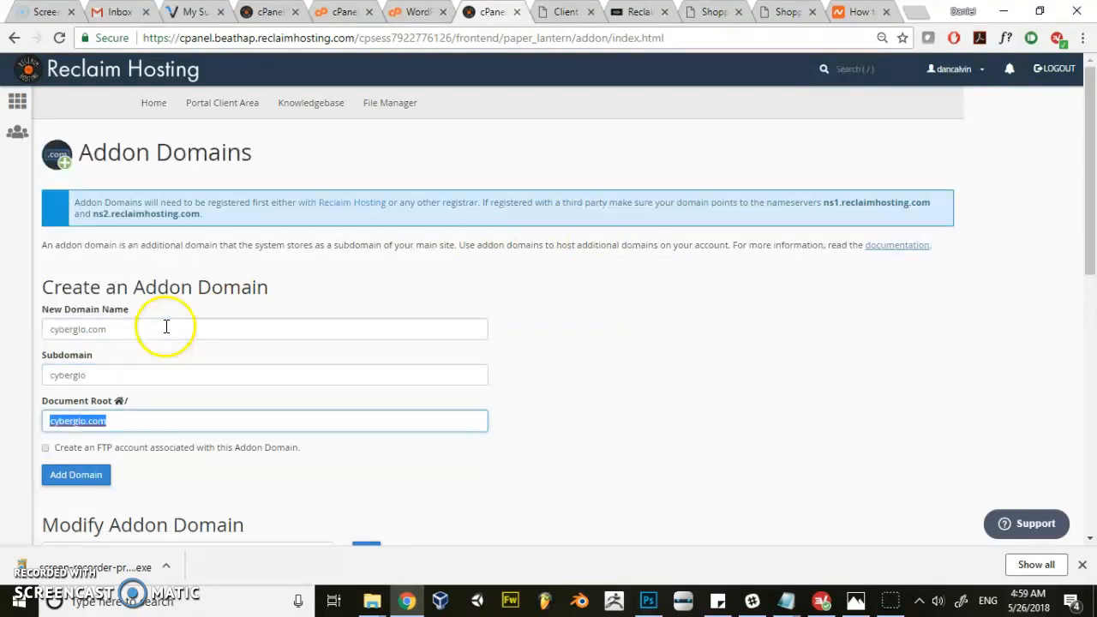
scroll(166, 327, "down", 1)
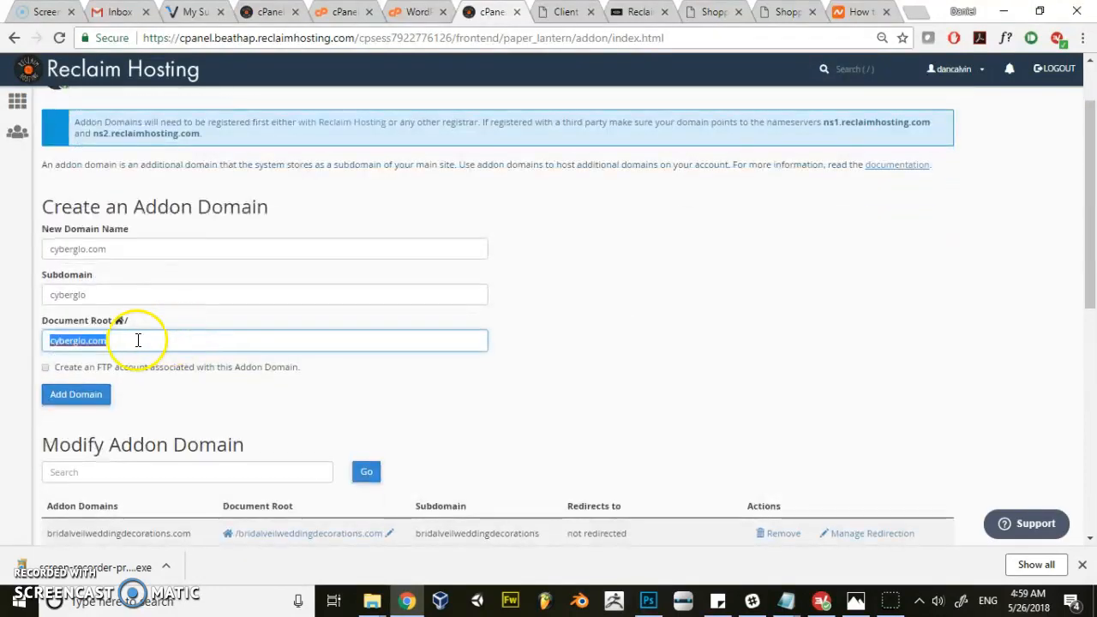
left_click(100, 395)
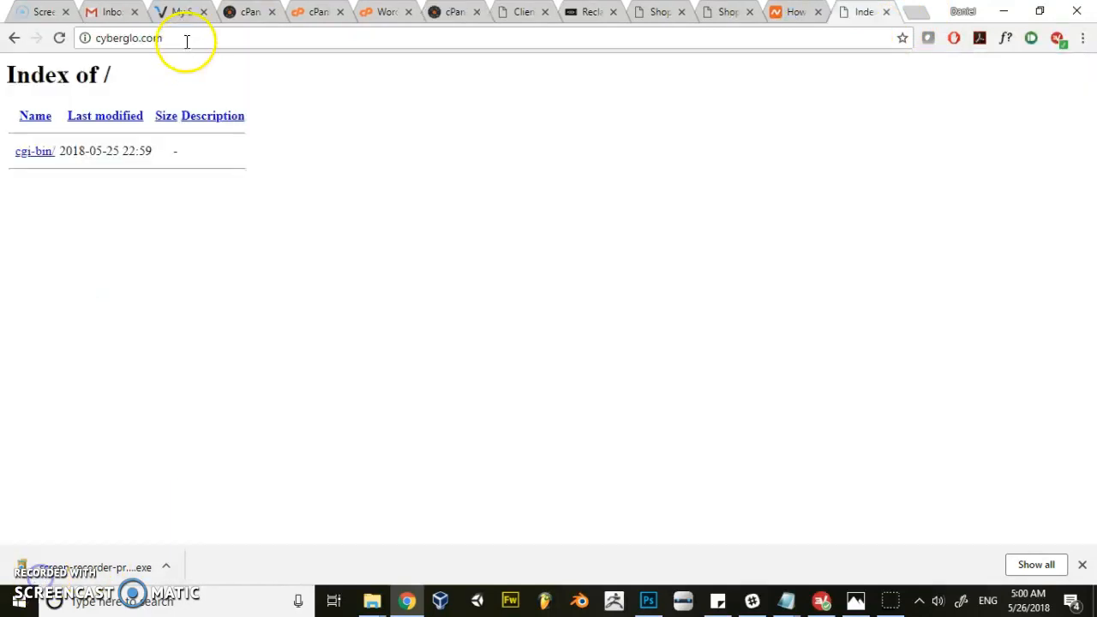
Reload cyberglo.com to confirm its 'Index of /' page, then return to File Manager.
left_click(96, 39)
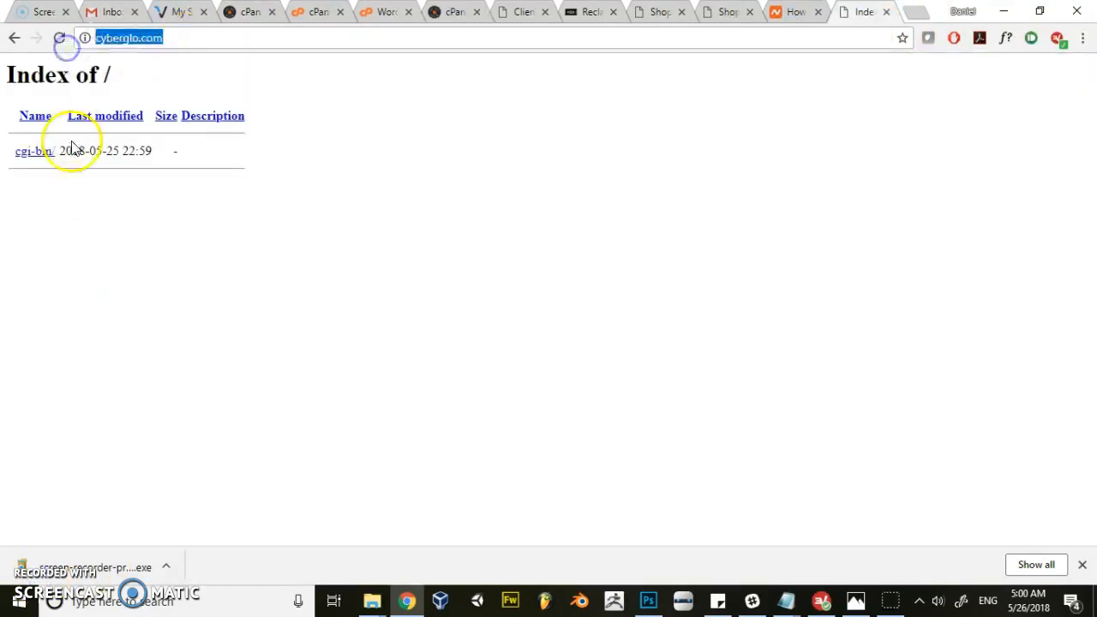
left_click(232, 263)
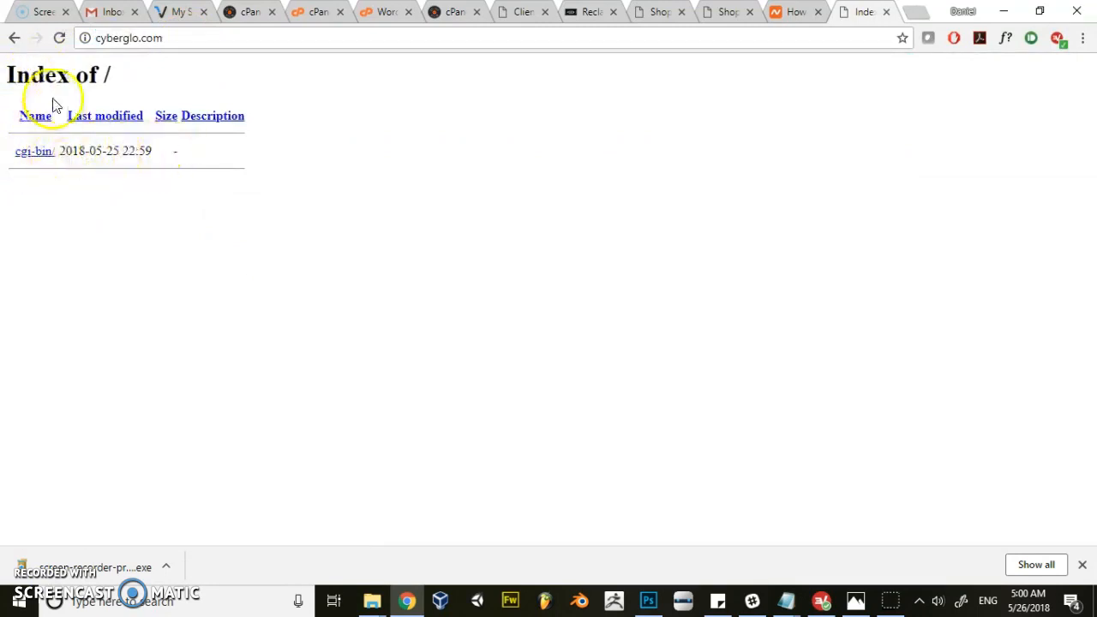
left_click(182, 34)
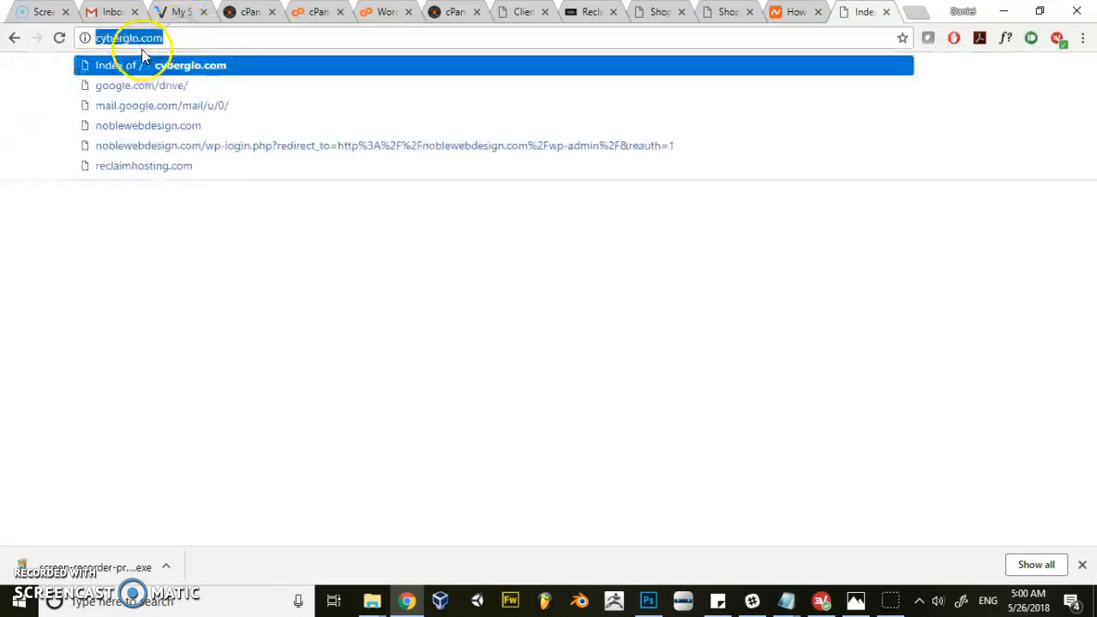
left_click(121, 211)
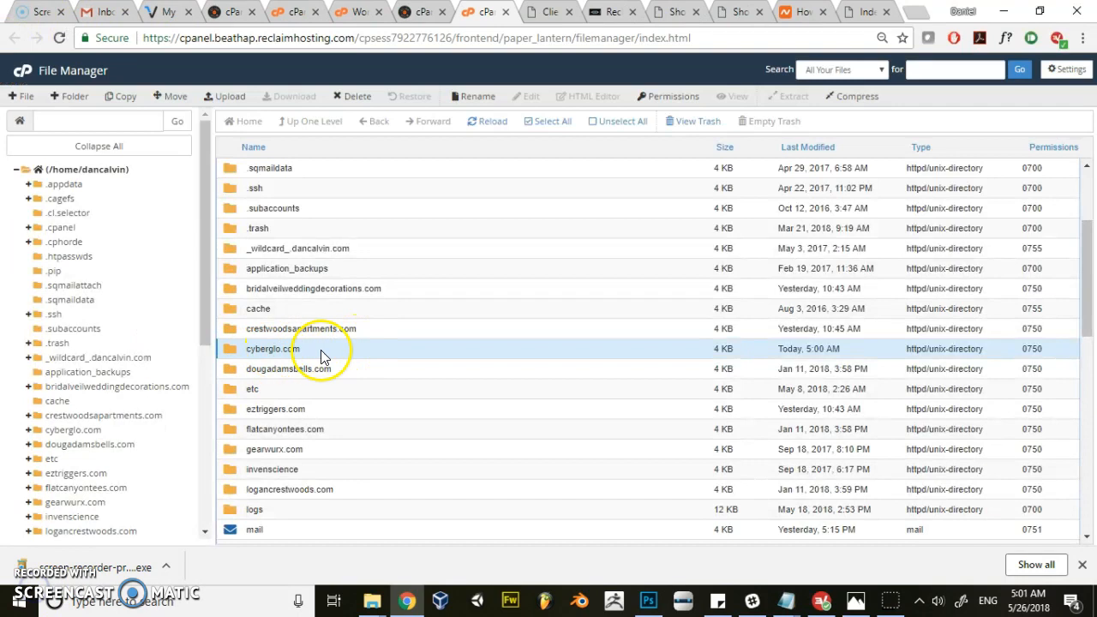
Open the new cyberglo.com folder, then scroll cPanel home to the Applications installers.
double_click(387, 350)
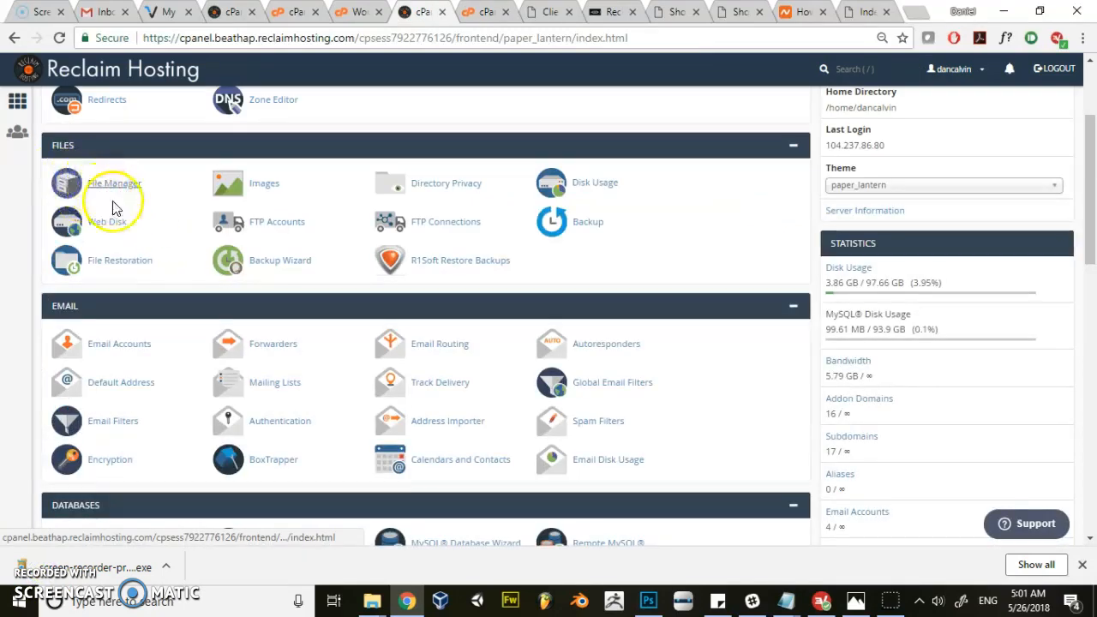
scroll(119, 211, "down", 1)
scroll(120, 215, "down", 9)
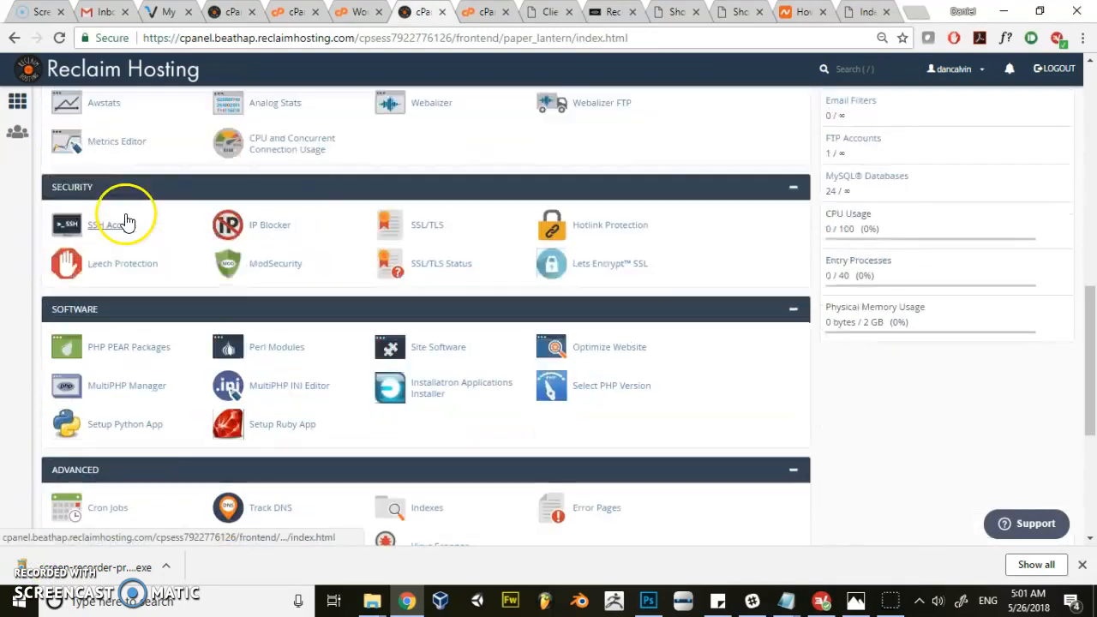
scroll(125, 218, "down", 1)
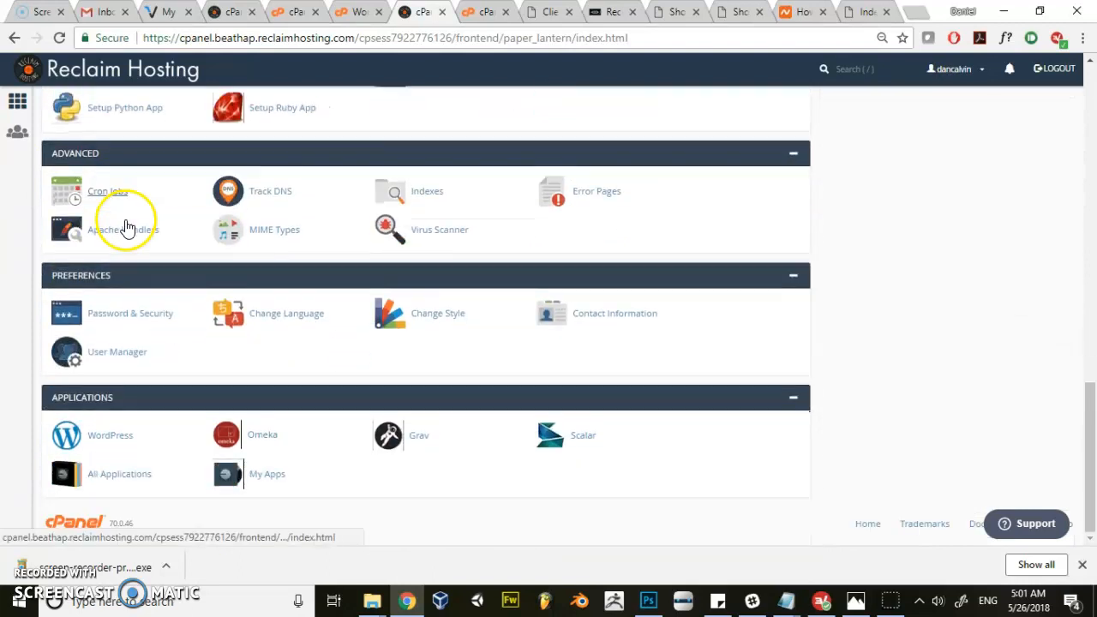
left_click(101, 443)
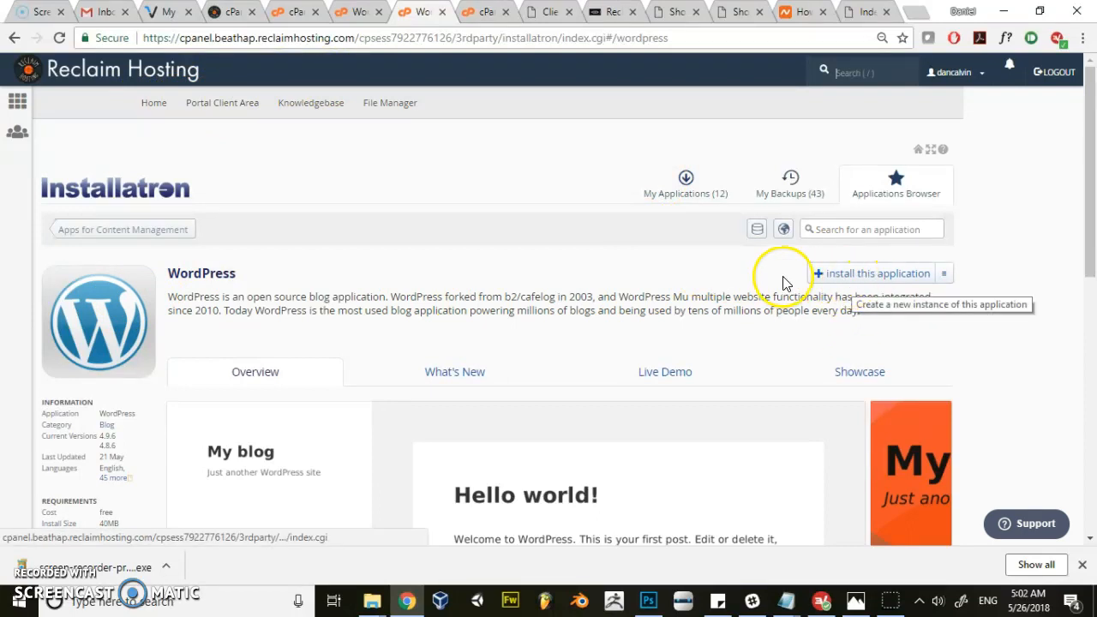
left_click(844, 283)
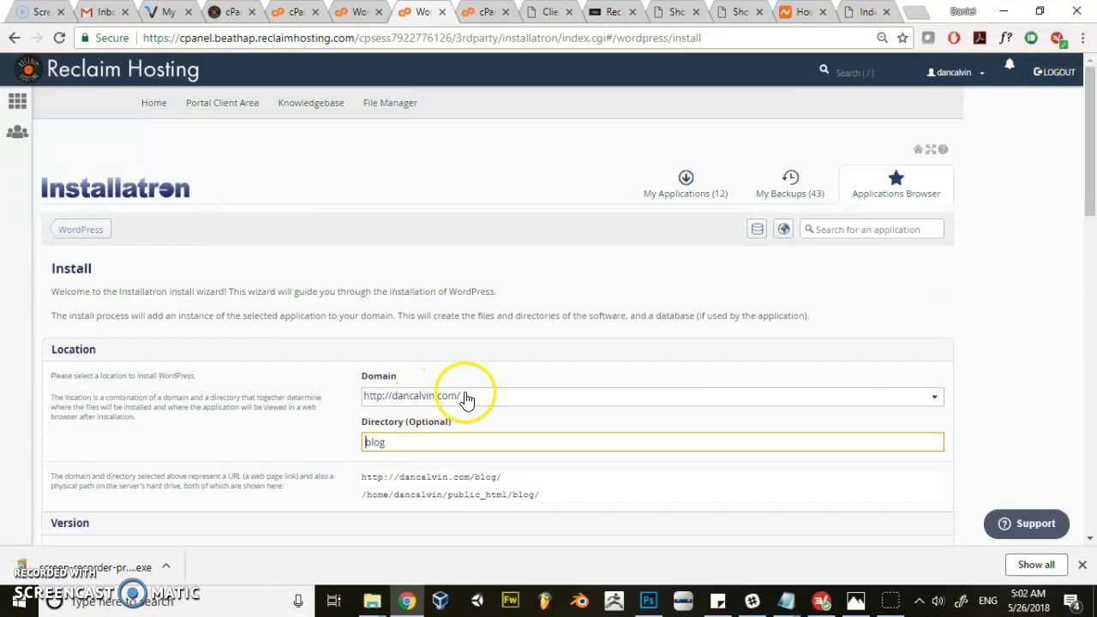
left_click(930, 403)
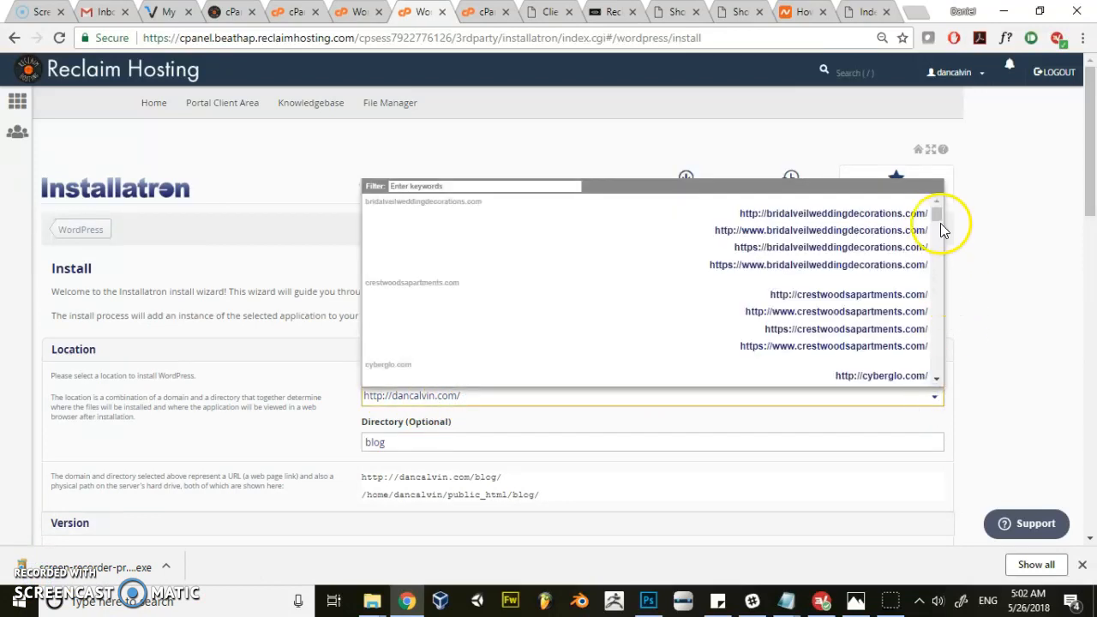
left_click_drag(938, 218, 938, 222)
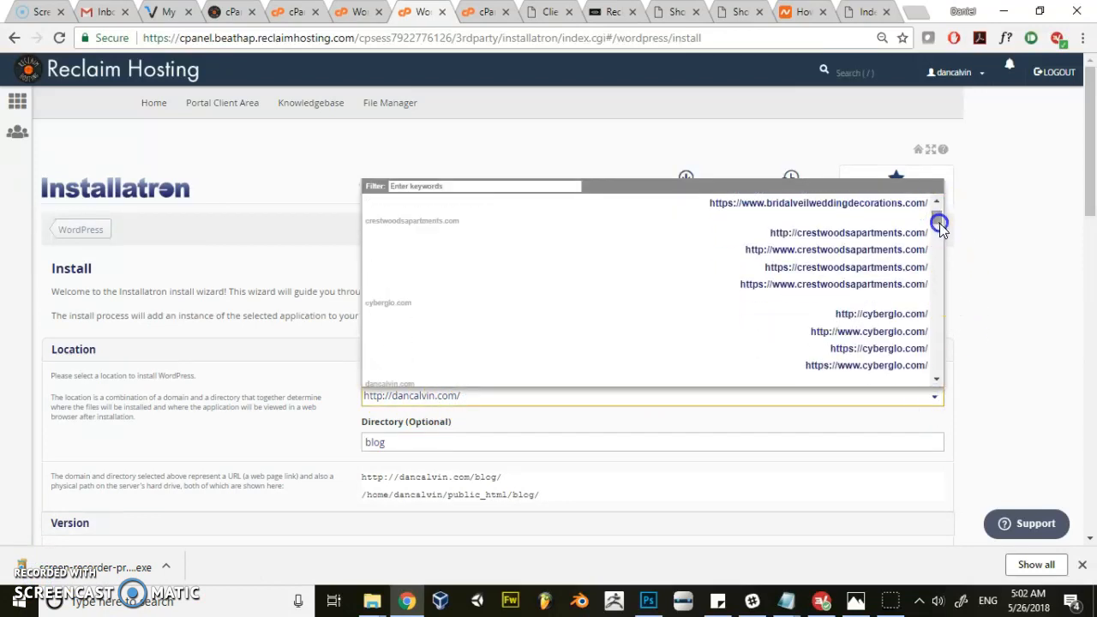
left_click(872, 316)
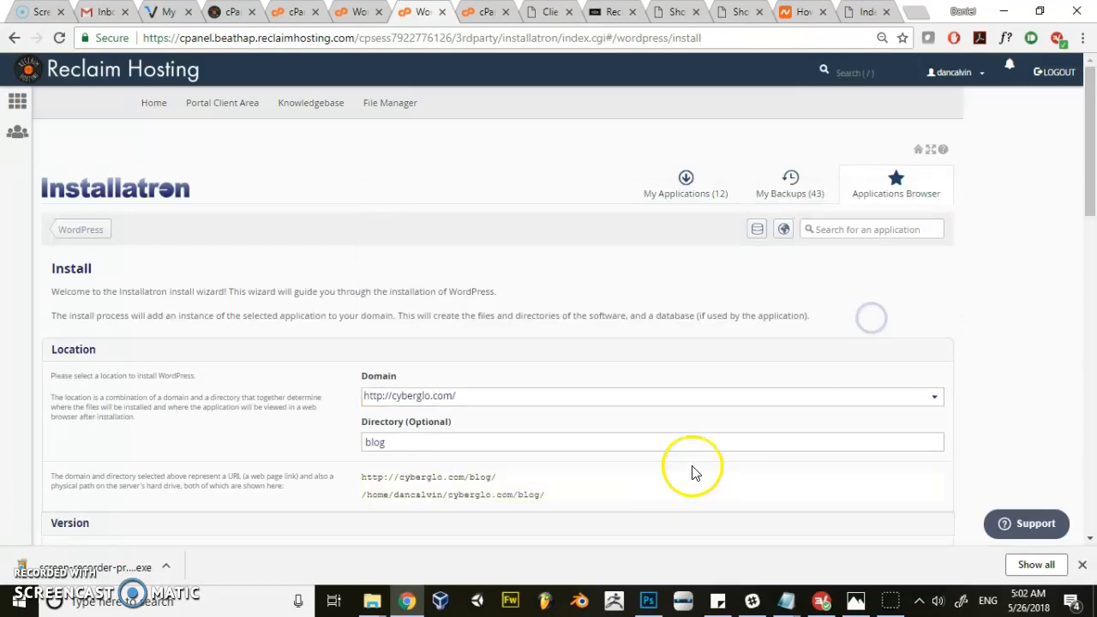
Clear the 'blog' install directory and enter the administrator username and password.
scroll(583, 424, "down", 2)
double_click(358, 284)
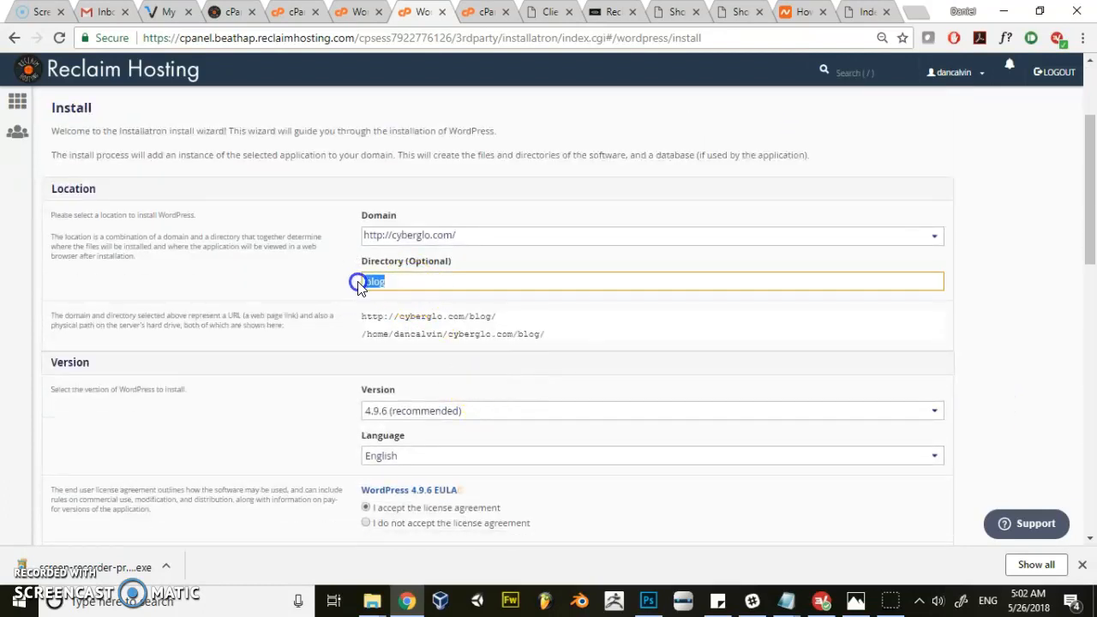
scroll(392, 304, "down", 4)
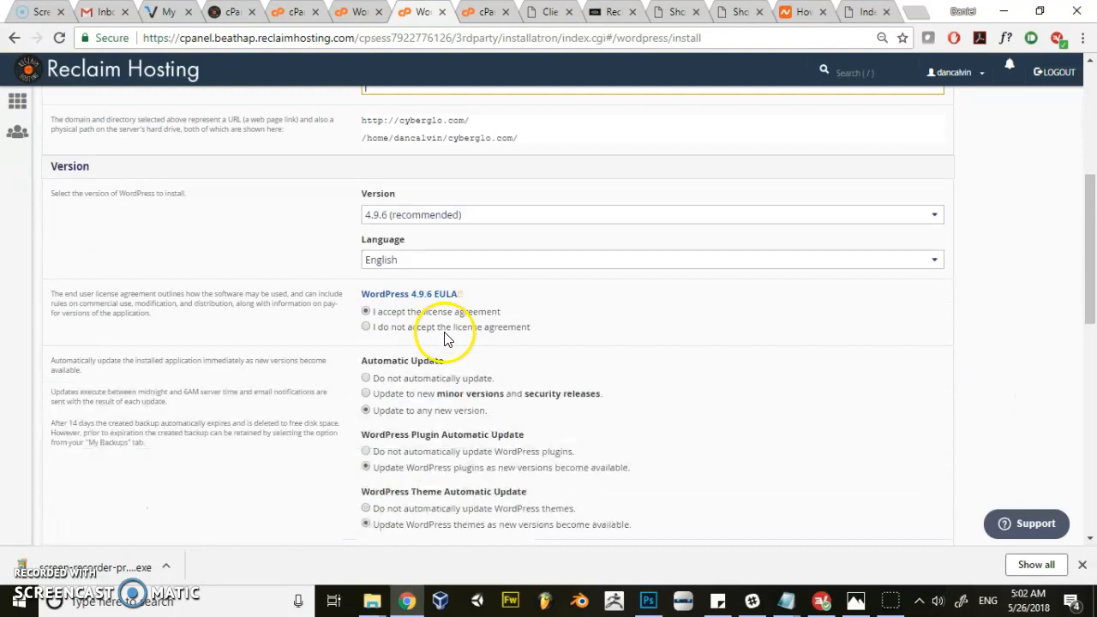
scroll(445, 279, "down", 4)
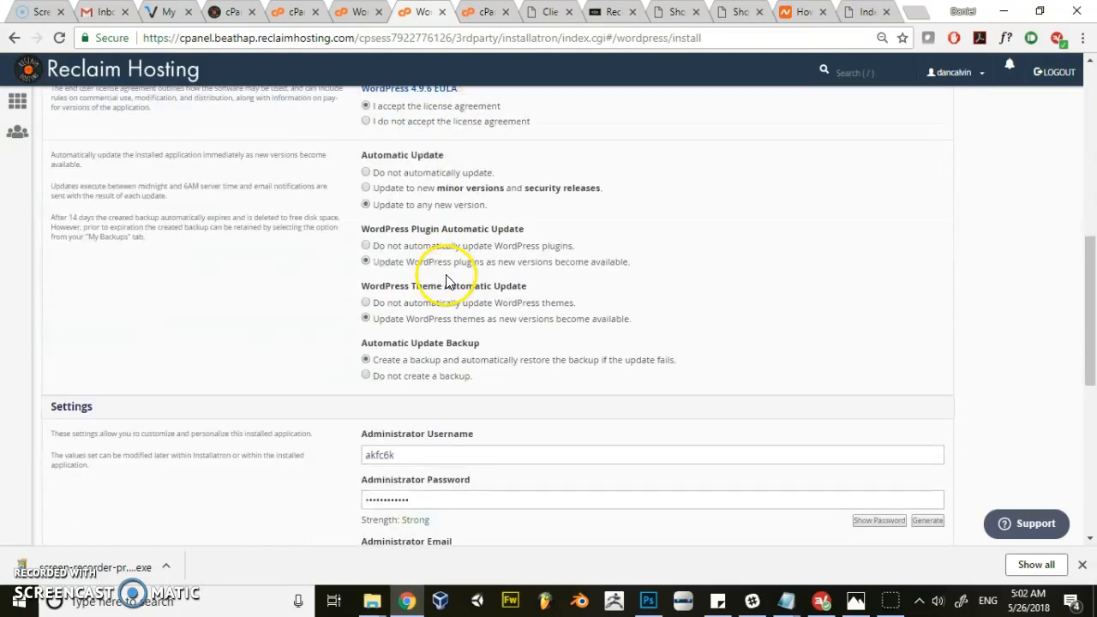
left_click_drag(396, 213, 323, 212)
type("dancalvin")
key("Tab")
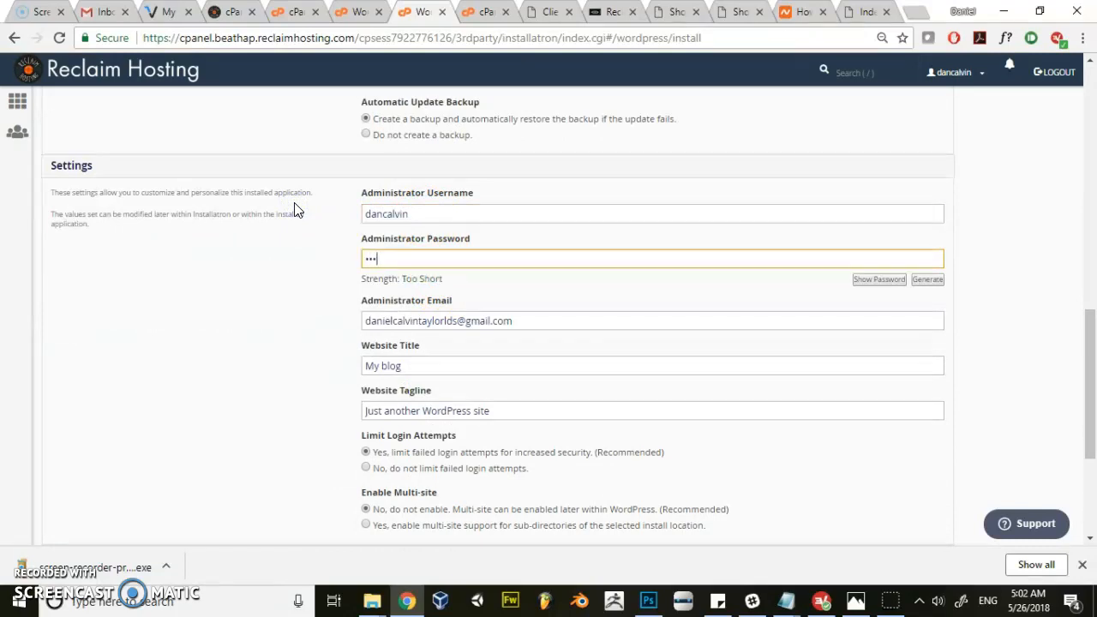
key("Tab")
Clear the default website title and tagline, then start the WordPress installation.
scroll(478, 289, "down", 1)
key("Tab")
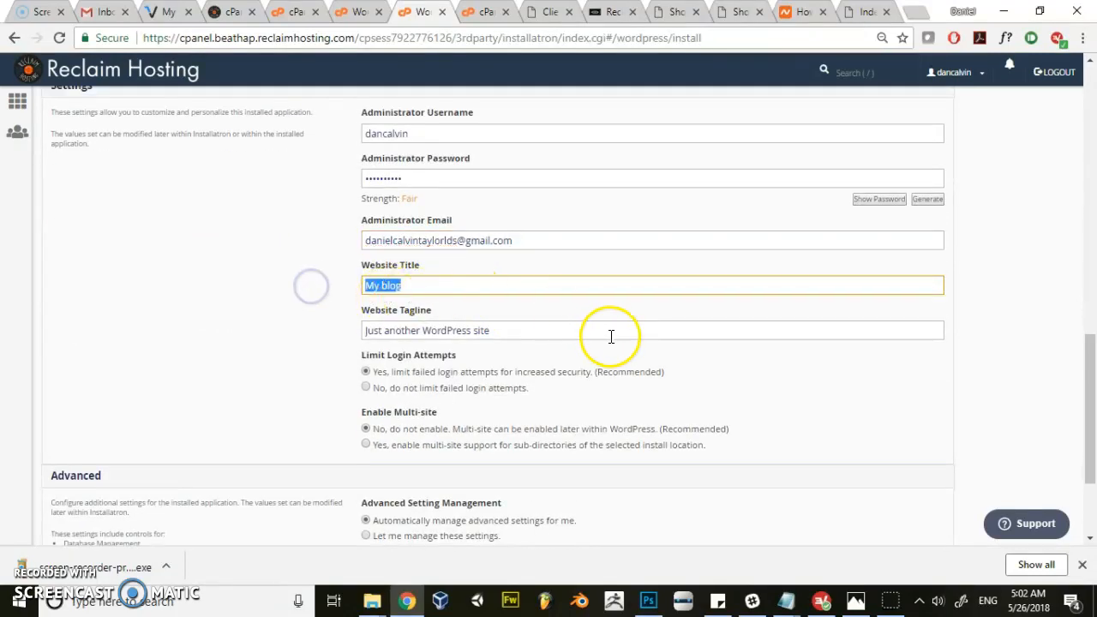
key("BackSpace")
key("Tab")
key("BackSpace")
scroll(297, 370, "down", 2)
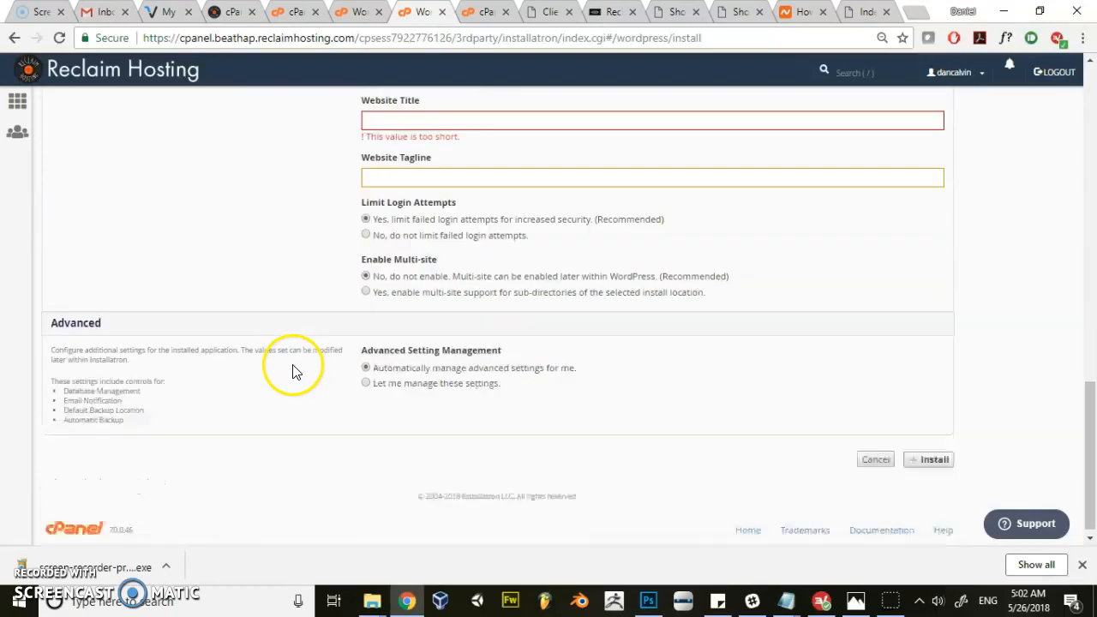
left_click(931, 453)
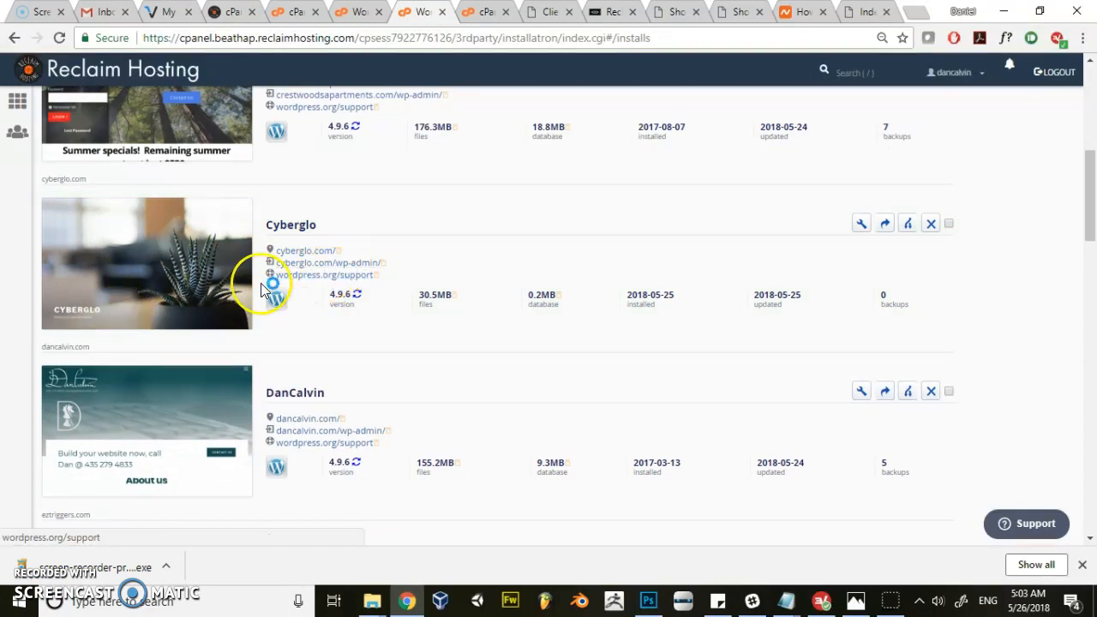
Load cyberglo.com in a new tab and scroll through the CYBERGLO homepage and 'Hello world!' post.
left_click(915, 14)
type("cyberglo.com")
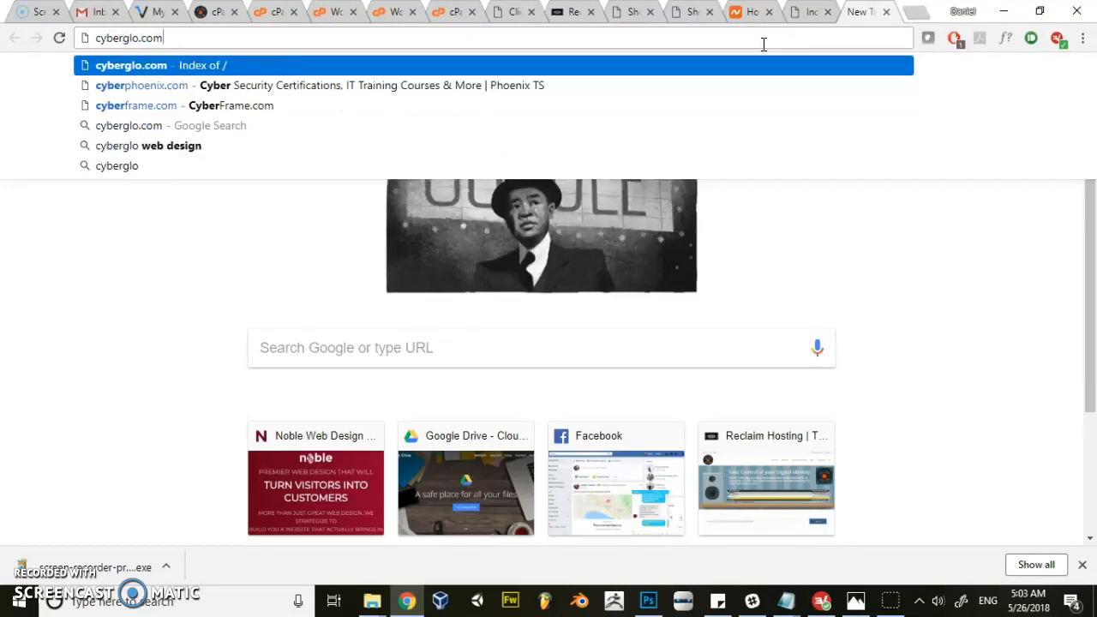
key("Return")
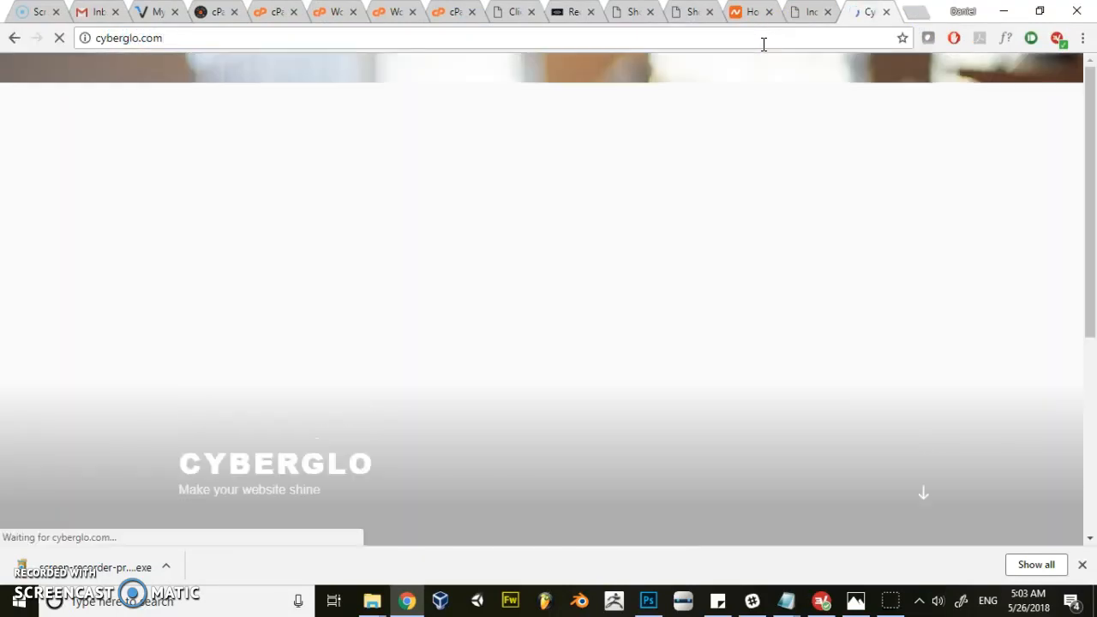
scroll(629, 309, "down", 4)
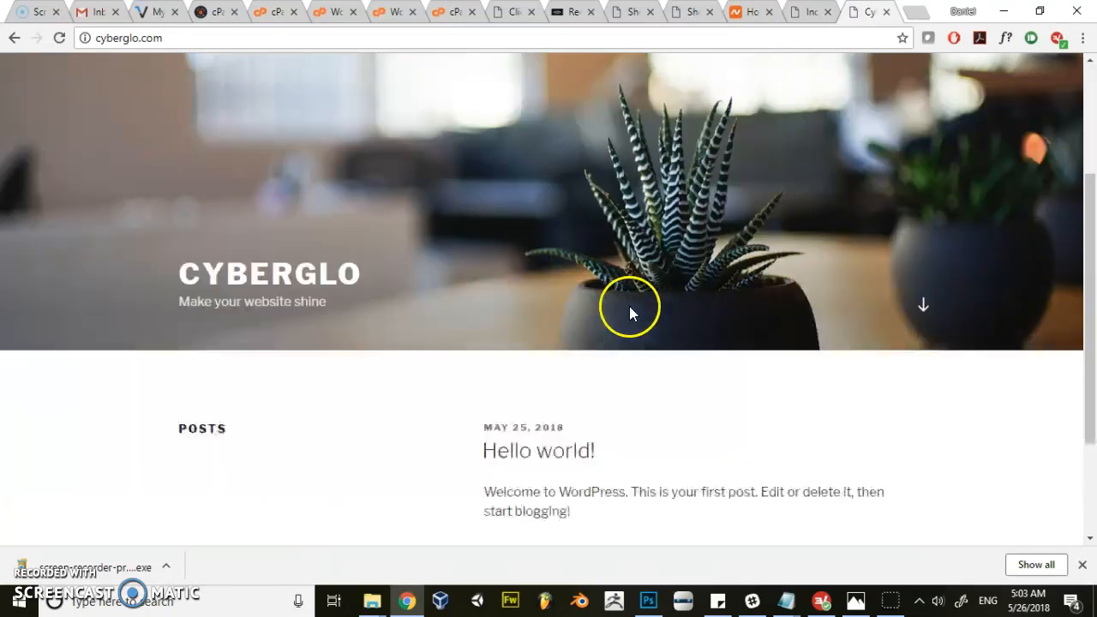
scroll(238, 324, "up", 2)
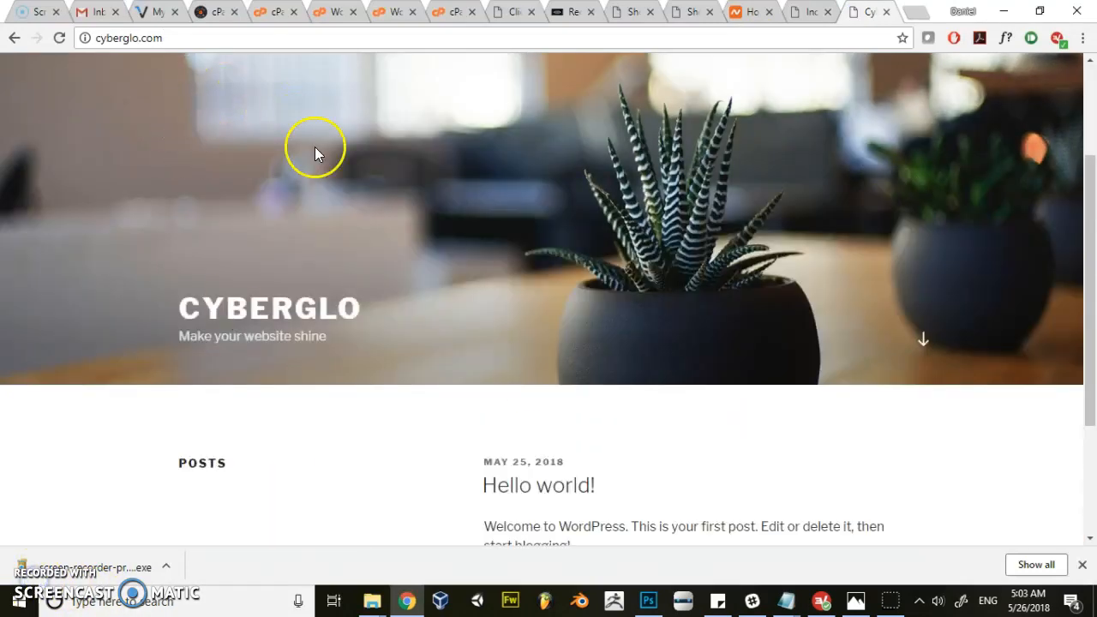
scroll(345, 188, "down", 2)
scroll(343, 189, "up", 4)
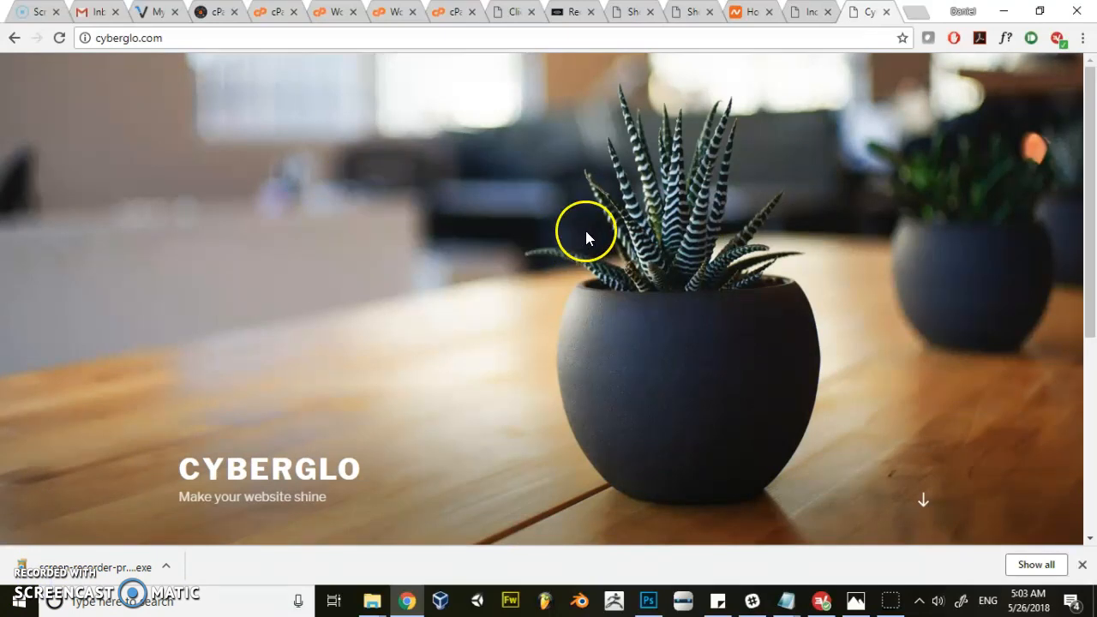
scroll(656, 239, "down", 3)
scroll(656, 243, "down", 2)
scroll(646, 238, "up", 4)
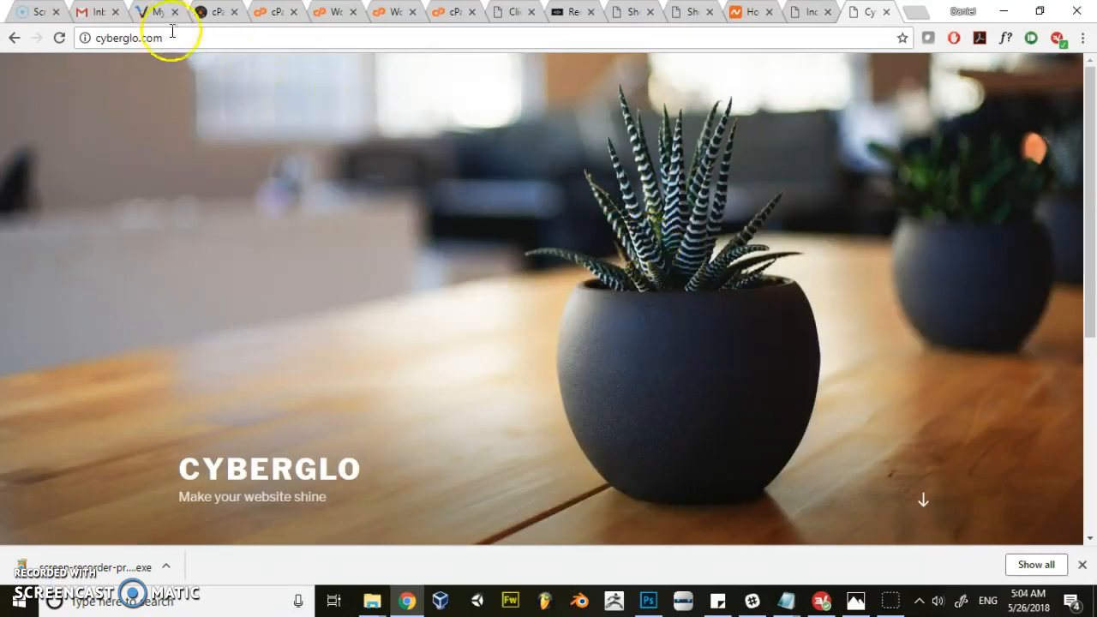
Go to the cyberglo.com/wp-admin login page.
left_click(172, 34)
scroll(393, 232, "down", 3)
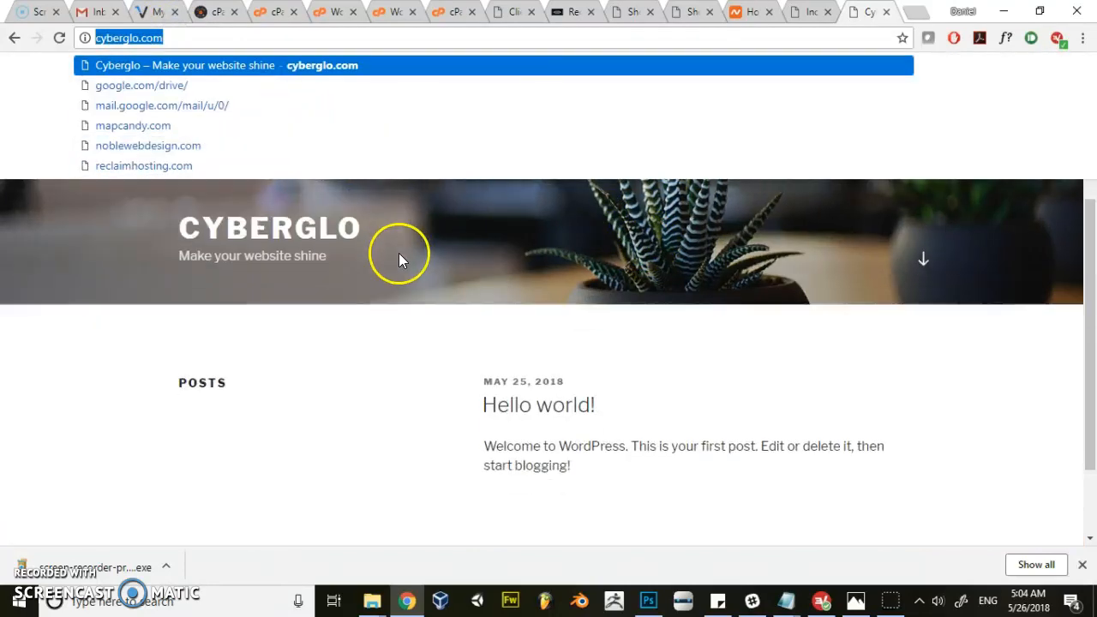
left_click(174, 36)
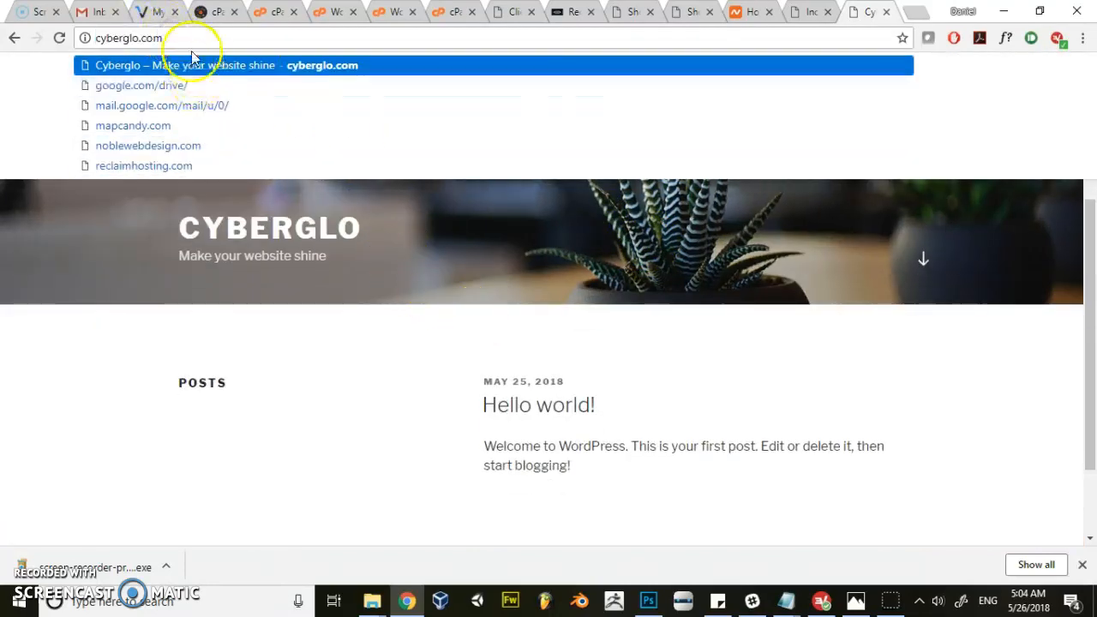
type("/wp")
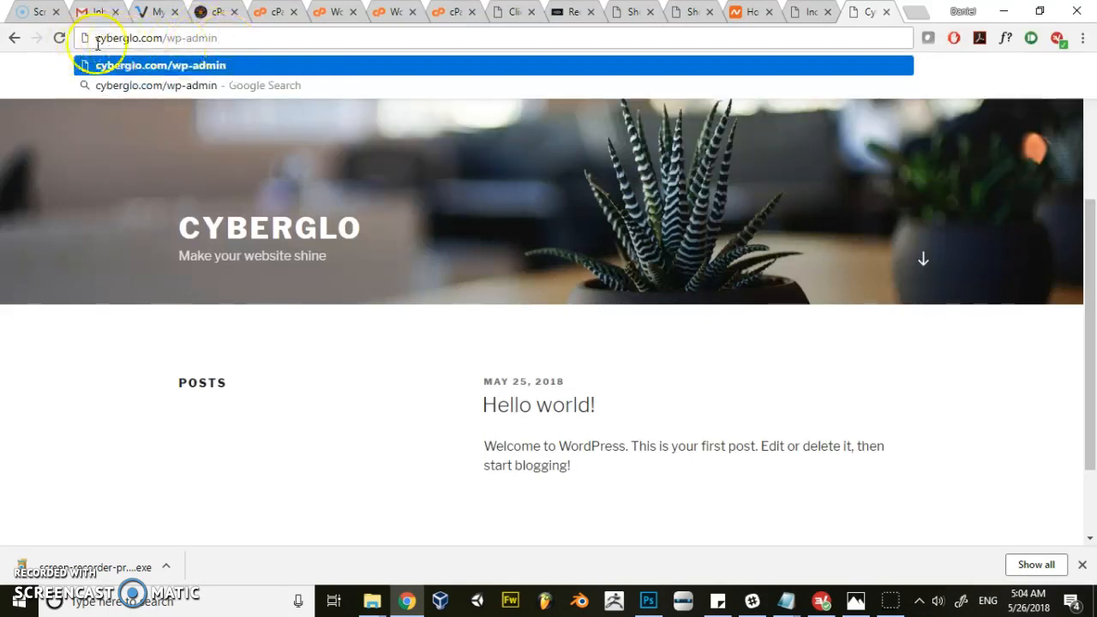
type("-admin")
key("Return")
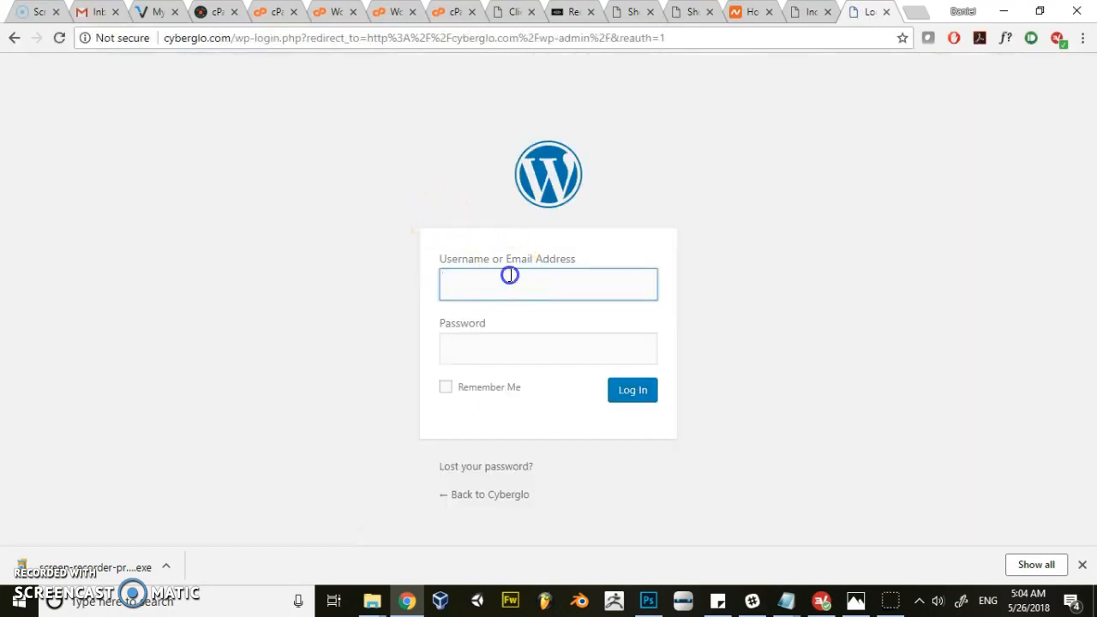
Log in with the administrator username and password.
left_click(510, 275)
type("dancalvin")
key("Tab")
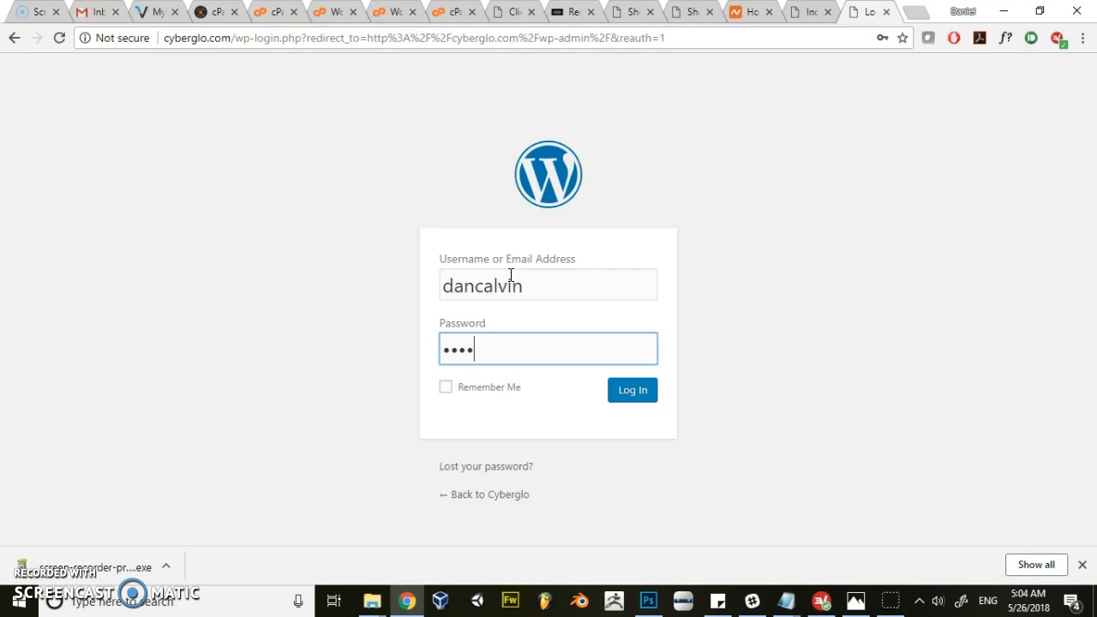
left_click(631, 396)
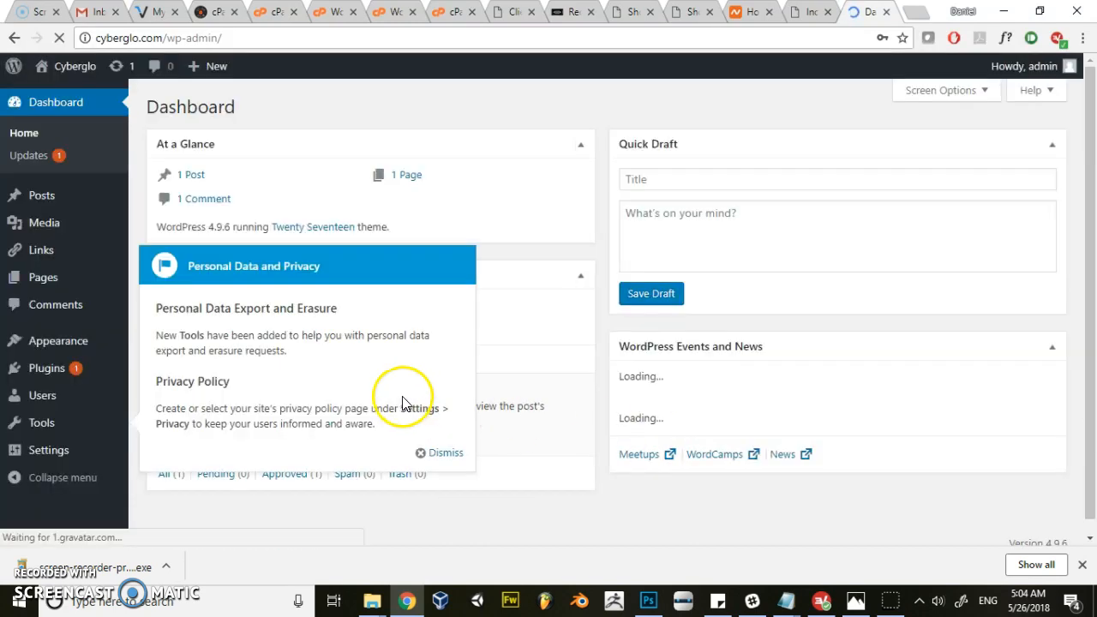
Dismiss the save-password prompt and go to Appearance > Themes.
left_click(904, 64)
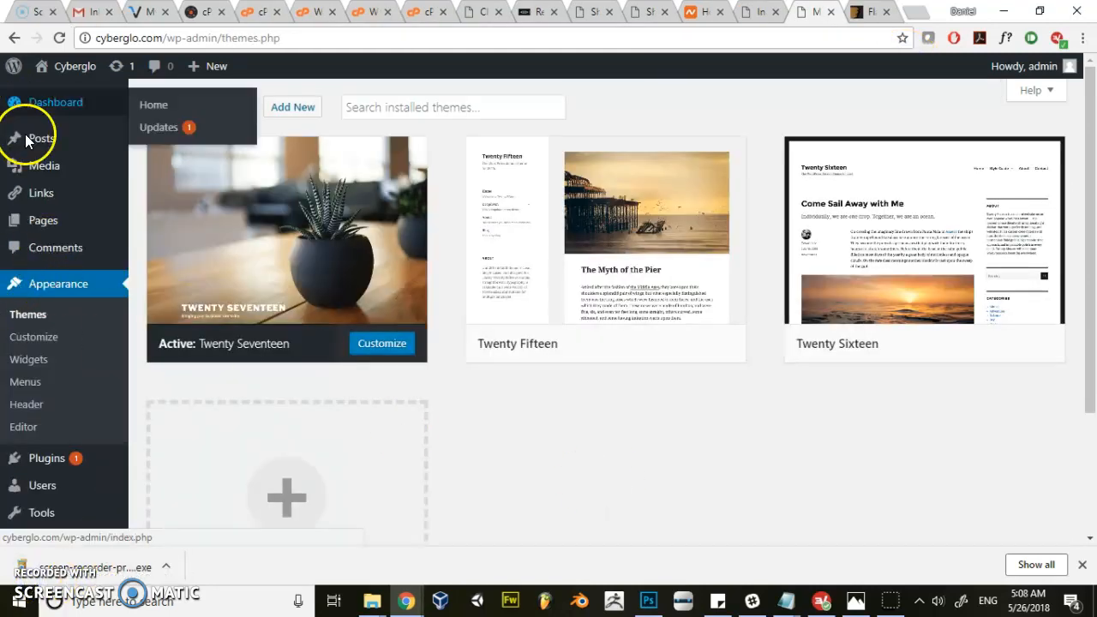
mouse_move(260, 293)
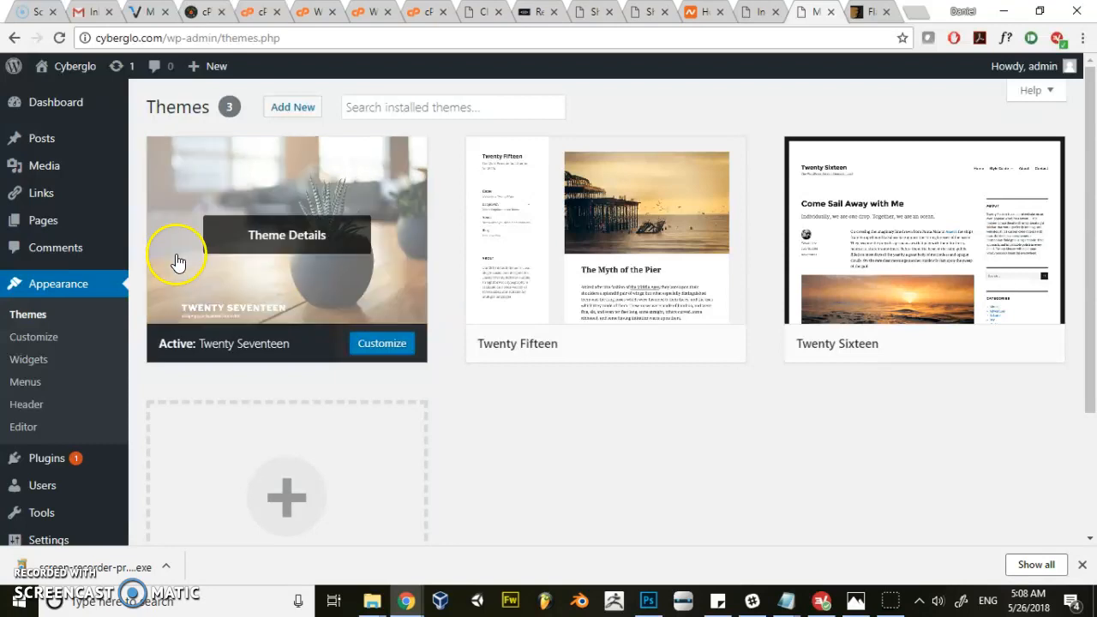
mouse_move(72, 224)
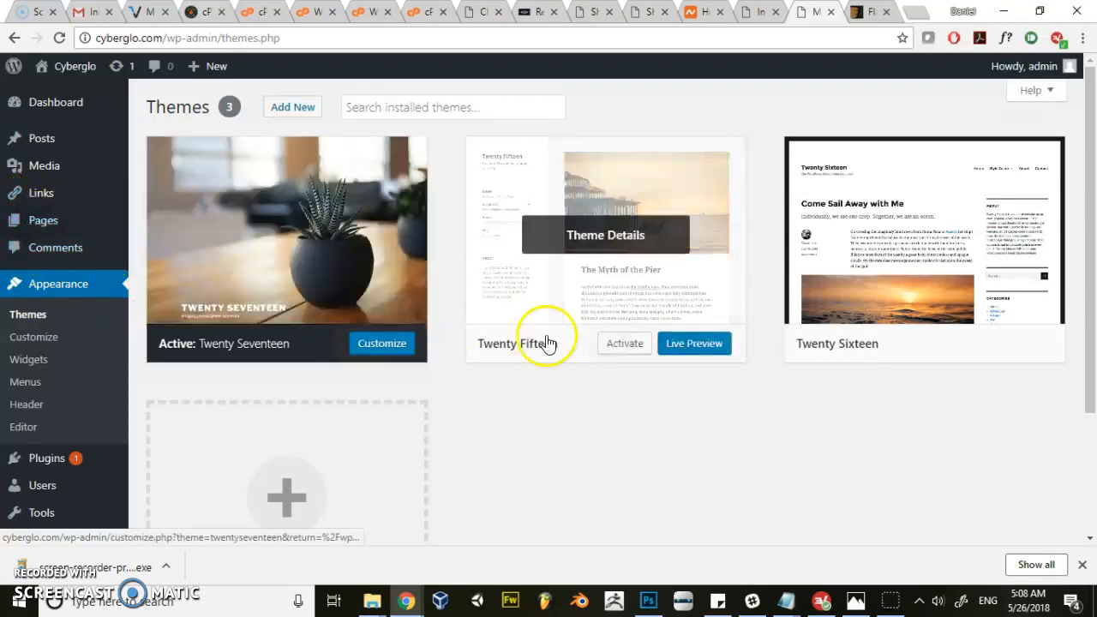